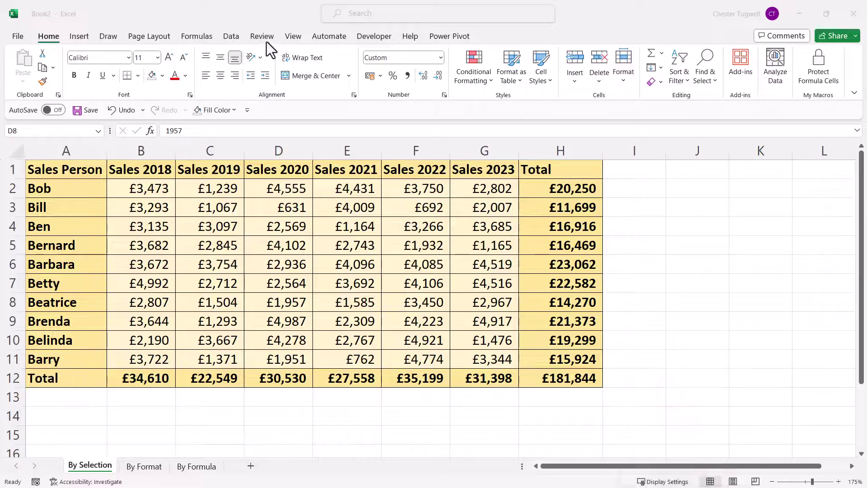
- Protect the By Selection sheet with no password and the default permissions
{"action": "left_click", "coordinate": [264, 38]}
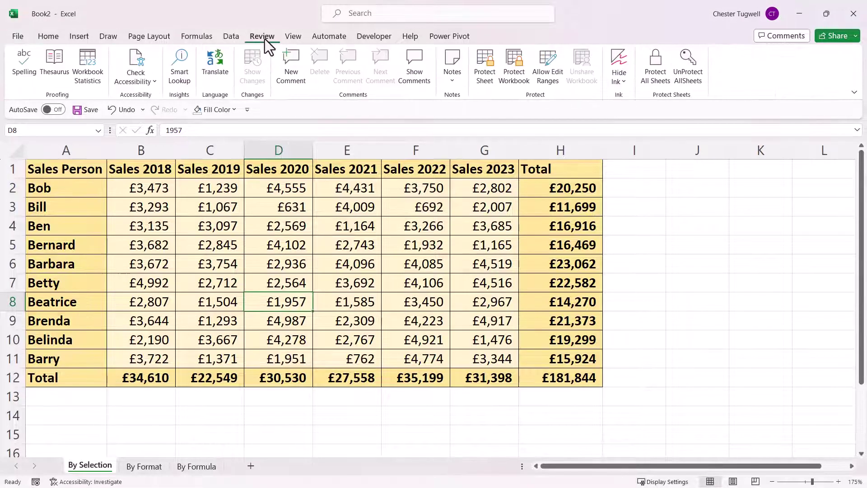
{"action": "left_click", "coordinate": [488, 75]}
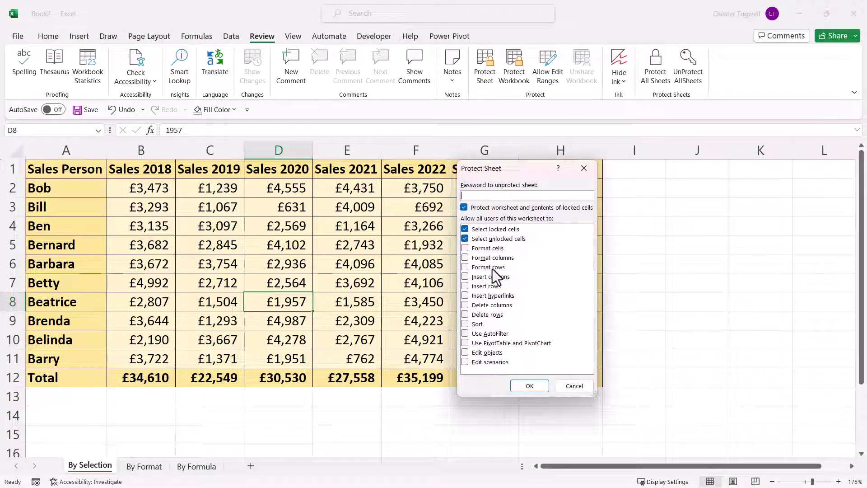
{"action": "left_click", "coordinate": [530, 386]}
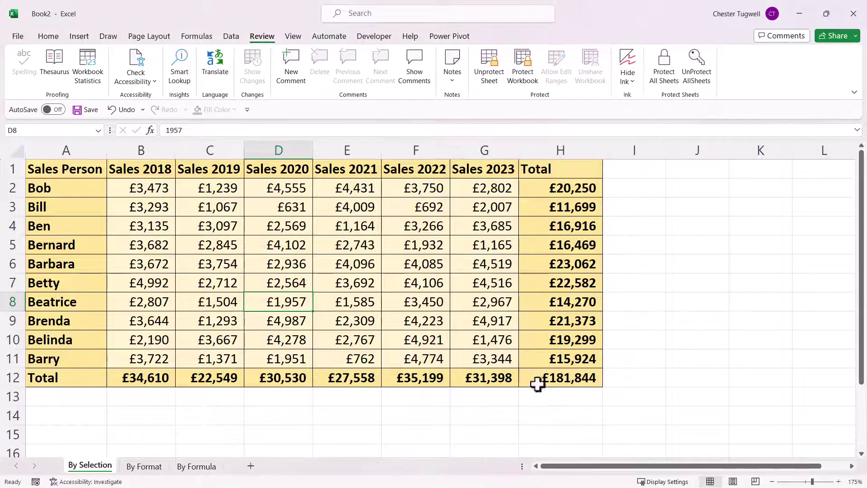
- Confirm cells E6 and D1 refuse edits, then unprotect the By Selection sheet
{"action": "left_click", "coordinate": [360, 266]}
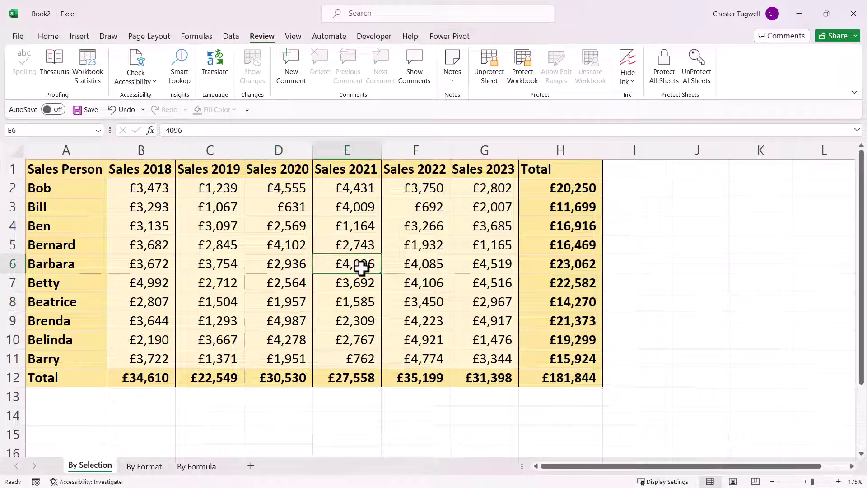
{"action": "double_click", "coordinate": [362, 267]}
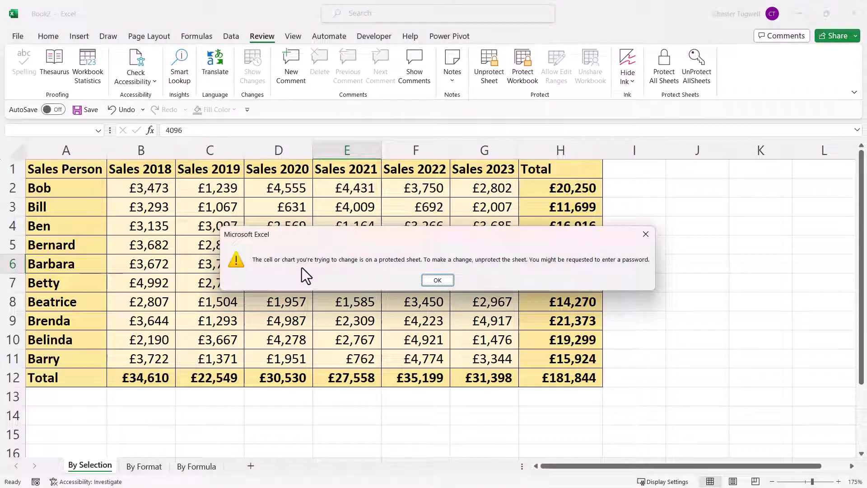
{"action": "left_click", "coordinate": [435, 278]}
{"action": "left_click", "coordinate": [266, 170]}
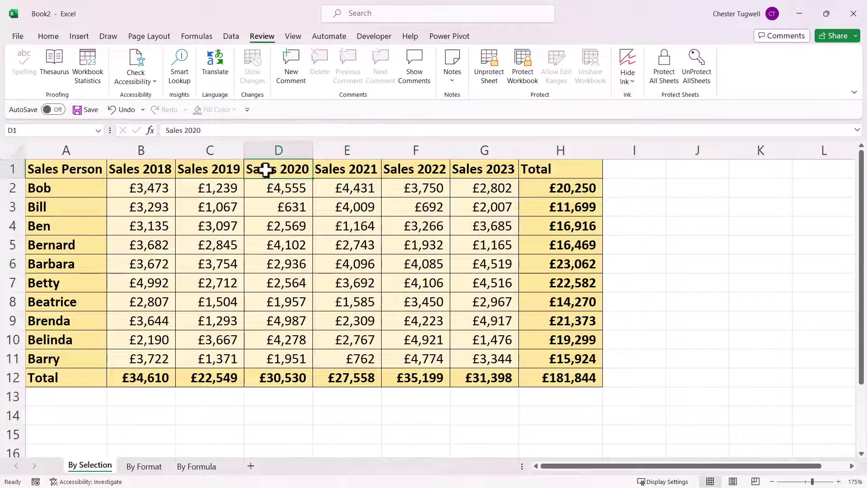
{"action": "double_click", "coordinate": [265, 169]}
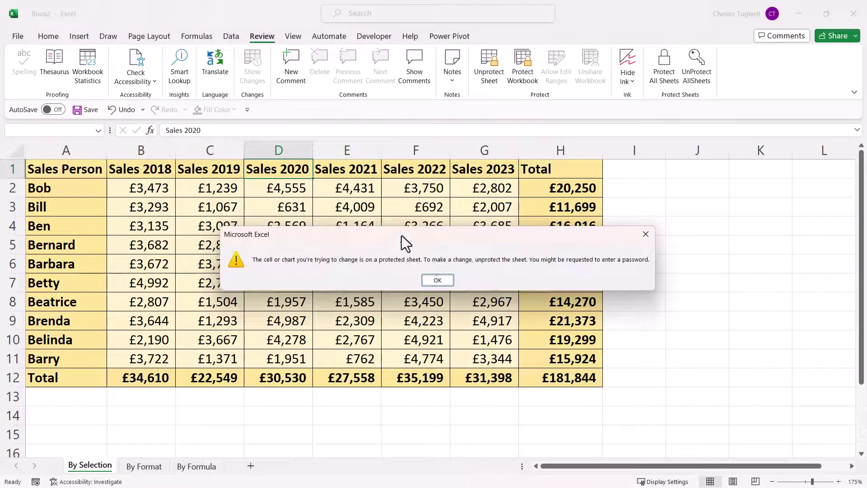
{"action": "left_click", "coordinate": [435, 280]}
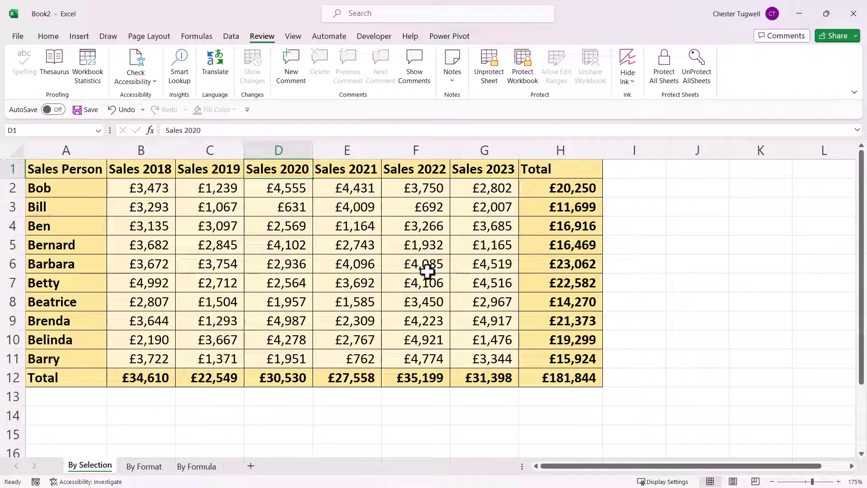
{"action": "key", "text": "Down"}
{"action": "key", "text": "Down"}
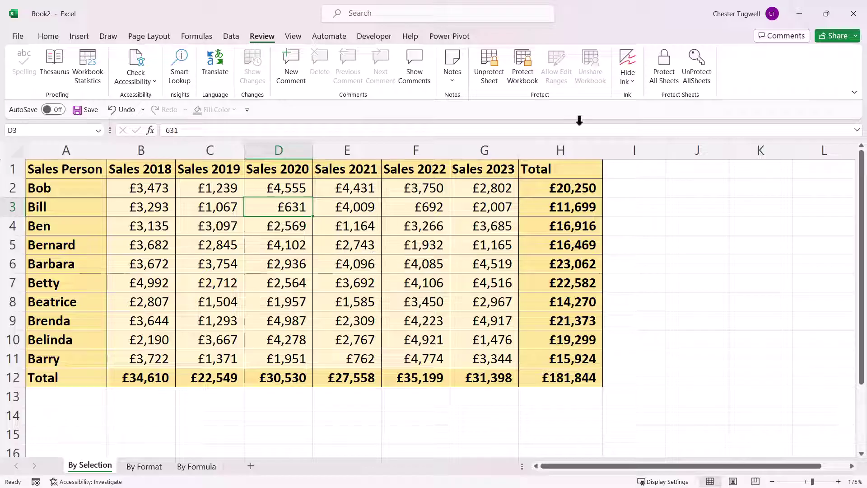
{"action": "left_click", "coordinate": [492, 74]}
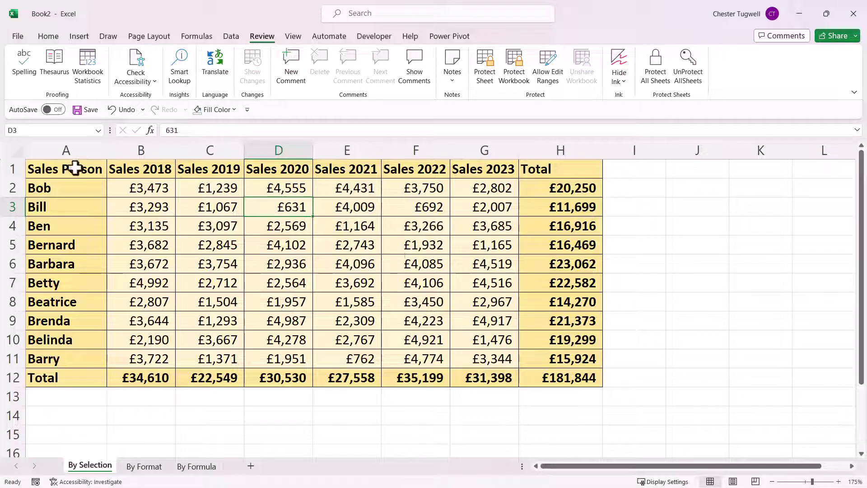
- Clear the Locked protection setting for the sales figures in B2:G11
{"action": "left_click", "coordinate": [128, 188]}
{"action": "left_click_drag", "start_coordinate": [223, 205], "coordinate": [476, 356]}
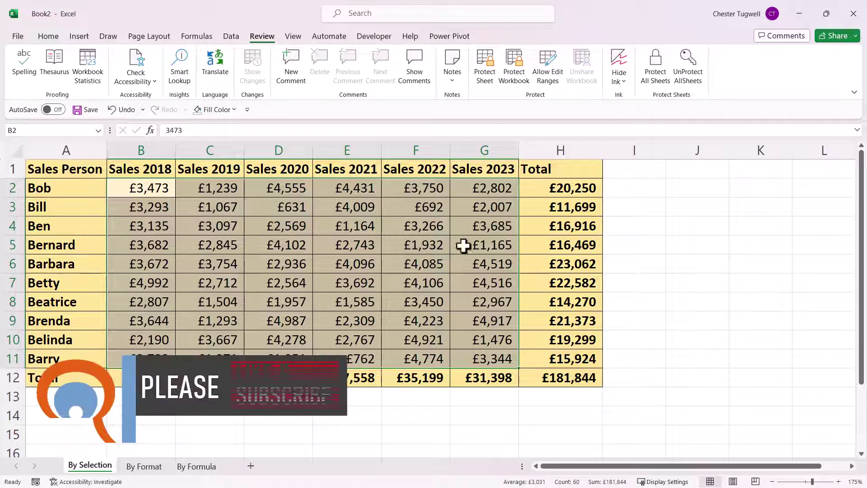
{"action": "right_click", "coordinate": [332, 206]}
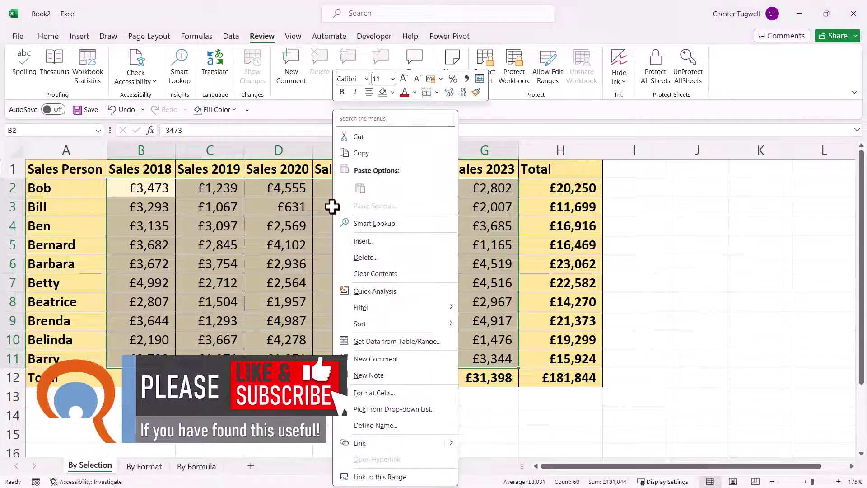
{"action": "left_click", "coordinate": [386, 397]}
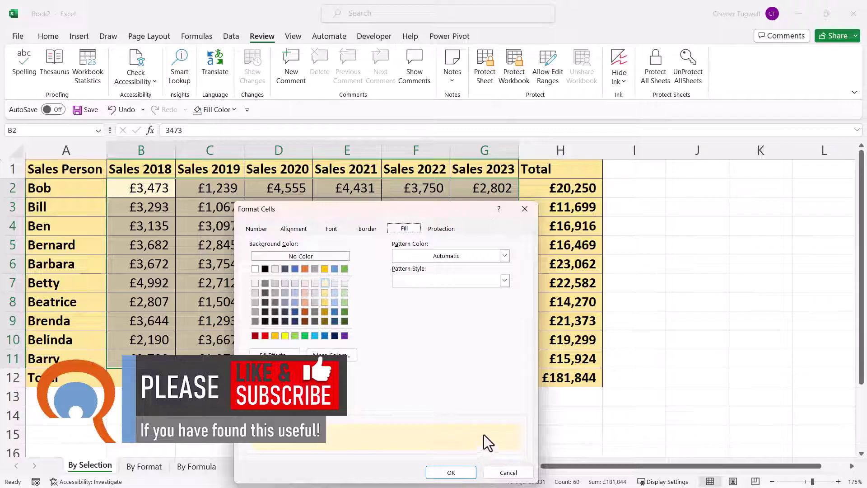
{"action": "left_click", "coordinate": [504, 471]}
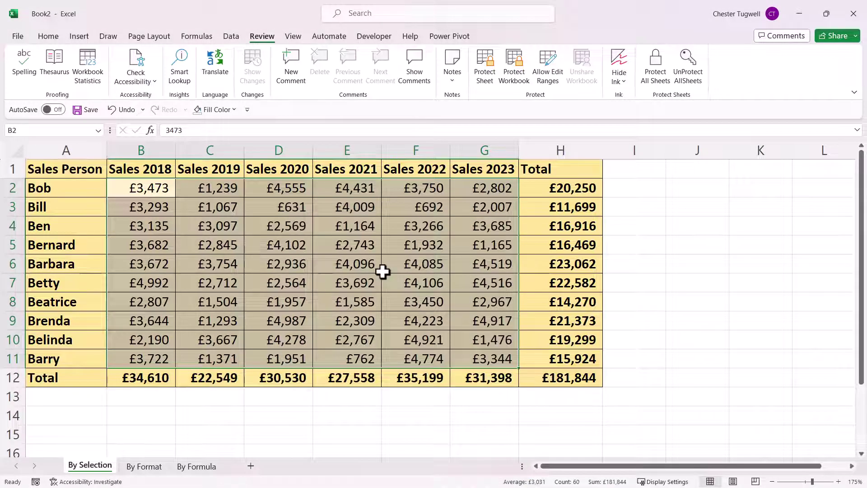
{"action": "key", "text": "ctrl+1"}
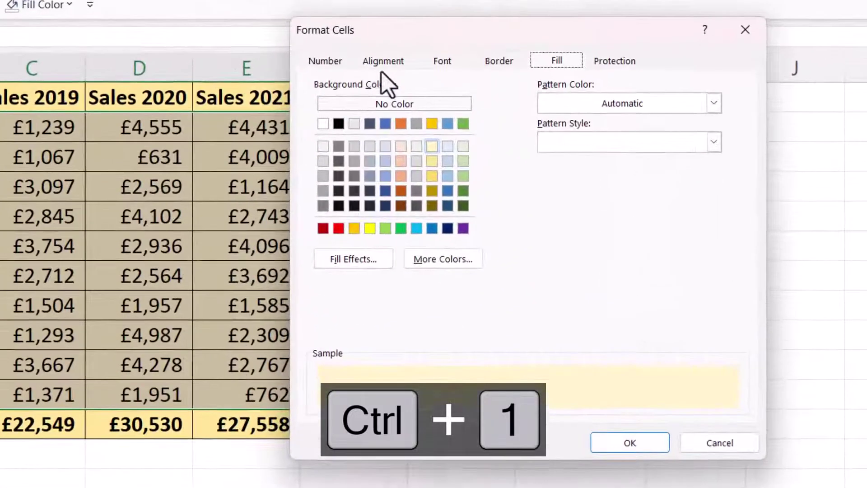
{"action": "left_click", "coordinate": [625, 68]}
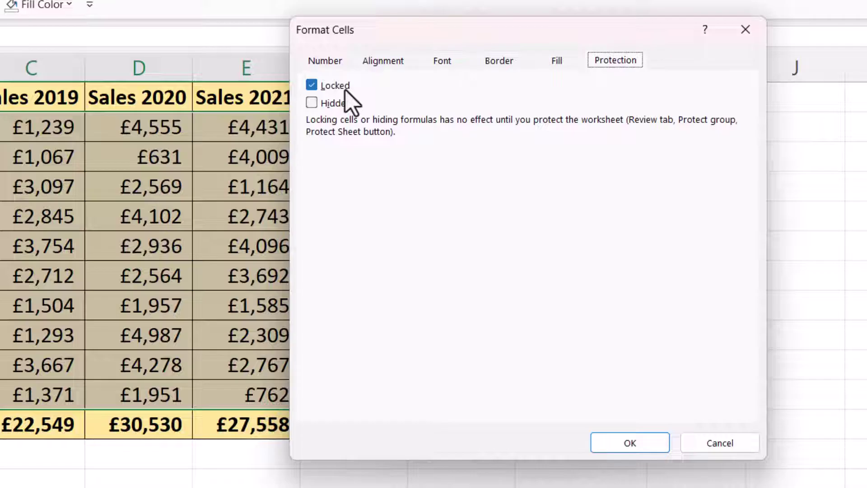
{"action": "left_click", "coordinate": [312, 87]}
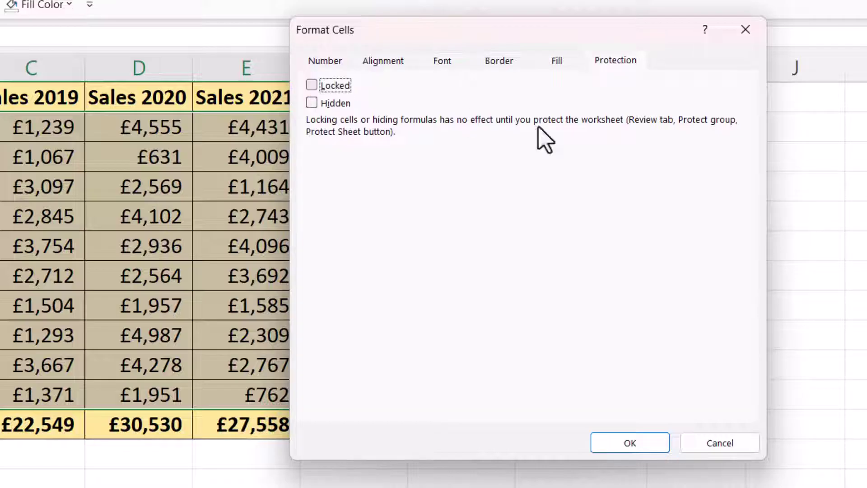
{"action": "left_click", "coordinate": [629, 443]}
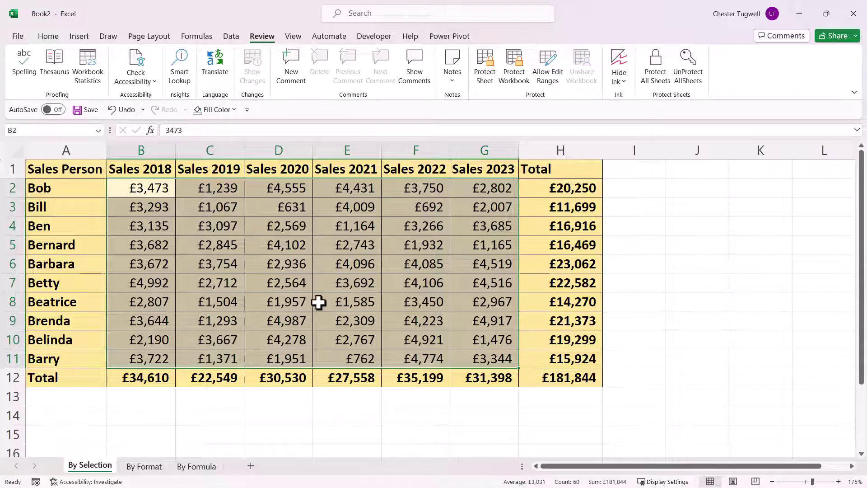
- Protect the sheet again and enter 6000 in unlocked cell E5
{"action": "left_click", "coordinate": [487, 74]}
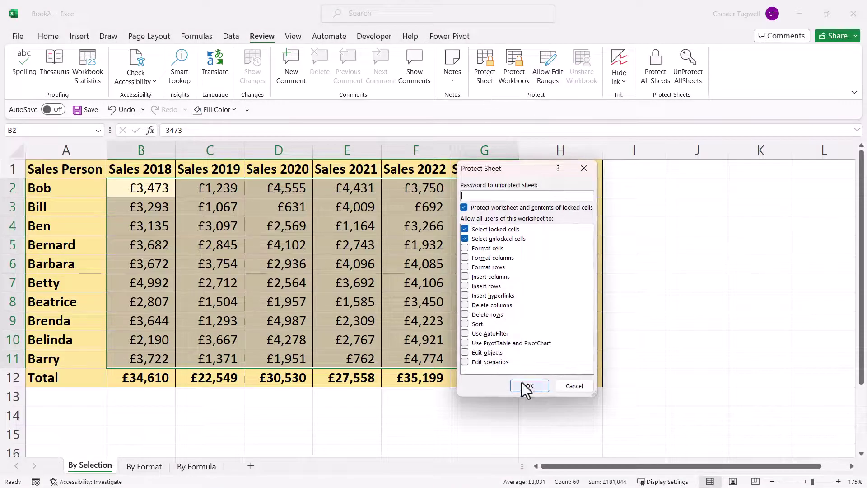
{"action": "left_click", "coordinate": [525, 387]}
{"action": "left_click", "coordinate": [325, 256]}
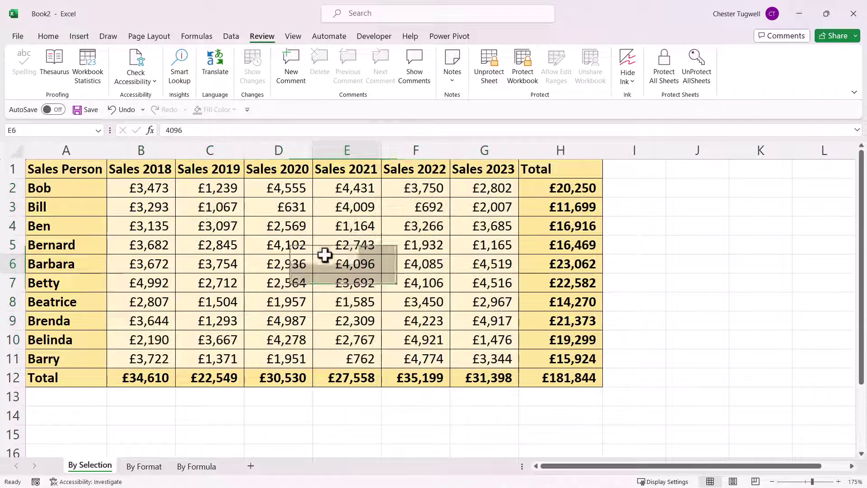
{"action": "left_click", "coordinate": [353, 246]}
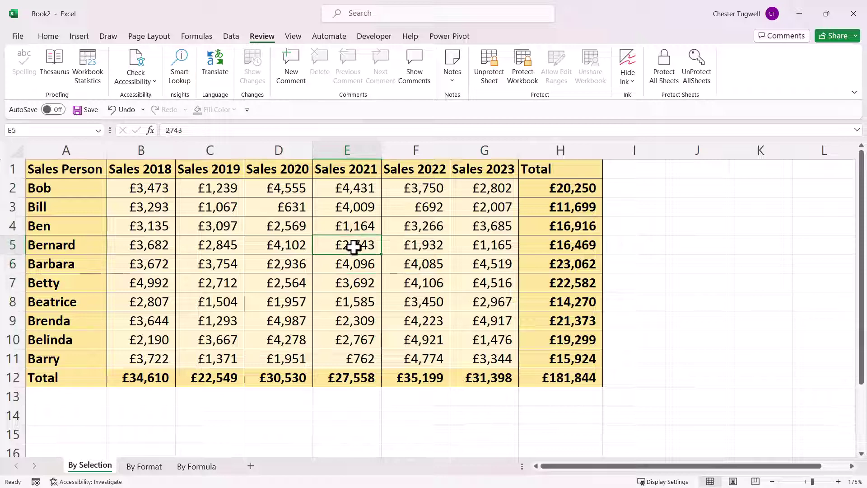
{"action": "type", "text": "6000"}
{"action": "left_click", "coordinate": [354, 280]}
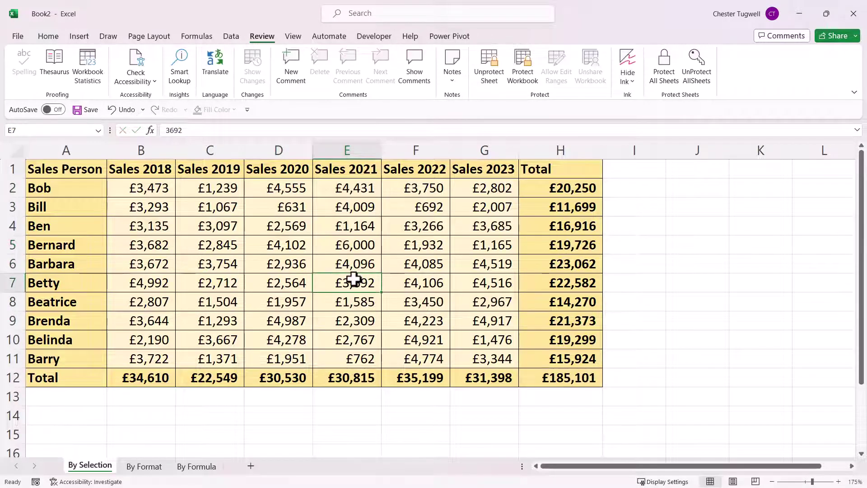
- Confirm total H5 and heading F1 refuse edits, then unprotect the sheet
{"action": "left_click", "coordinate": [562, 244]}
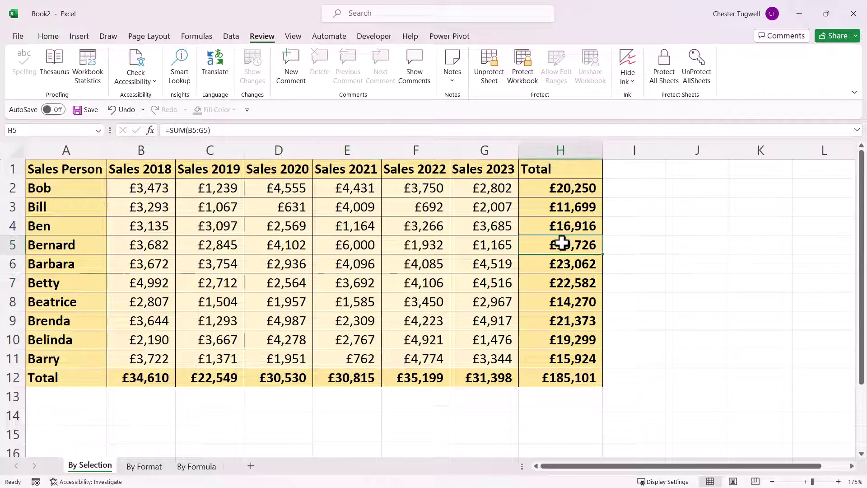
{"action": "double_click", "coordinate": [561, 244]}
{"action": "left_click", "coordinate": [444, 279]}
{"action": "double_click", "coordinate": [414, 175]}
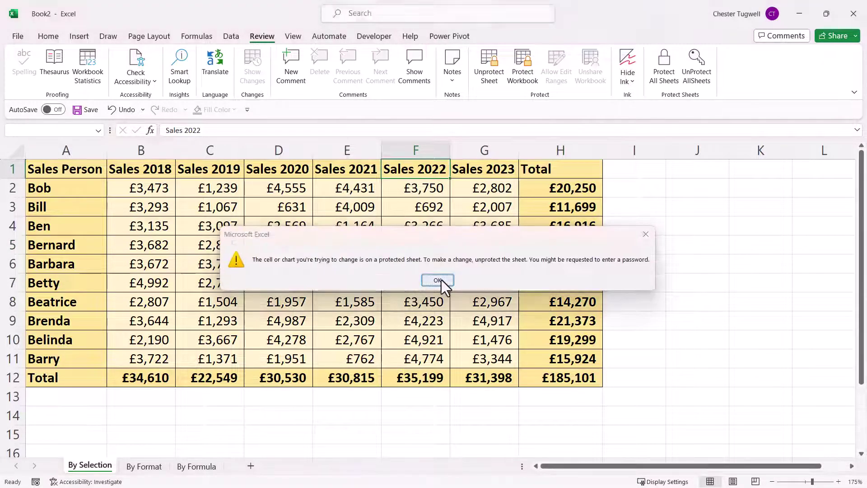
{"action": "left_click", "coordinate": [438, 280]}
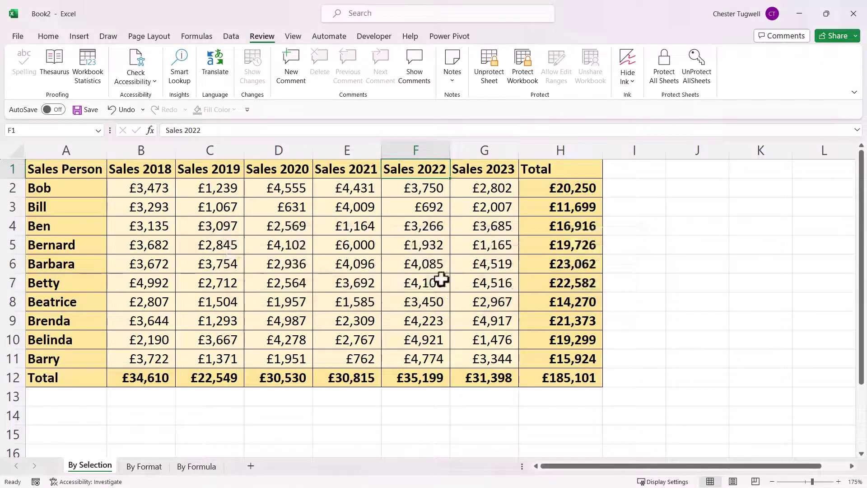
{"action": "left_click", "coordinate": [497, 77]}
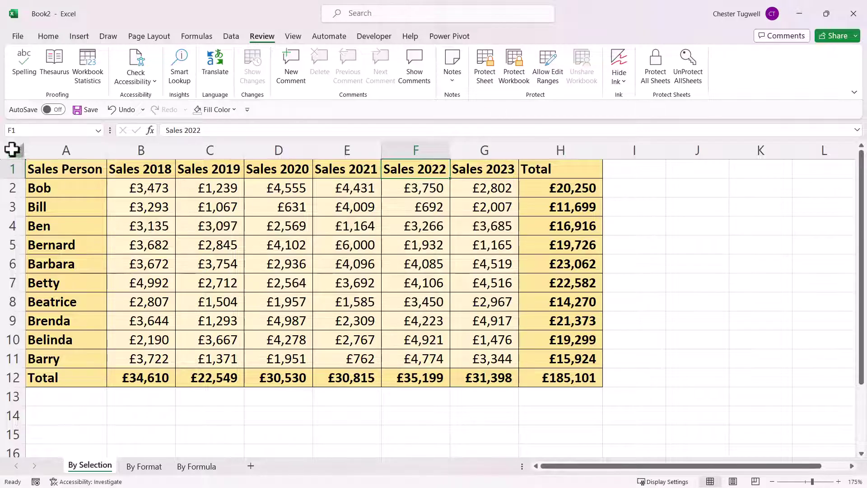
- Select the whole By Selection sheet and clear Locked for all its cells
{"action": "left_click", "coordinate": [11, 149]}
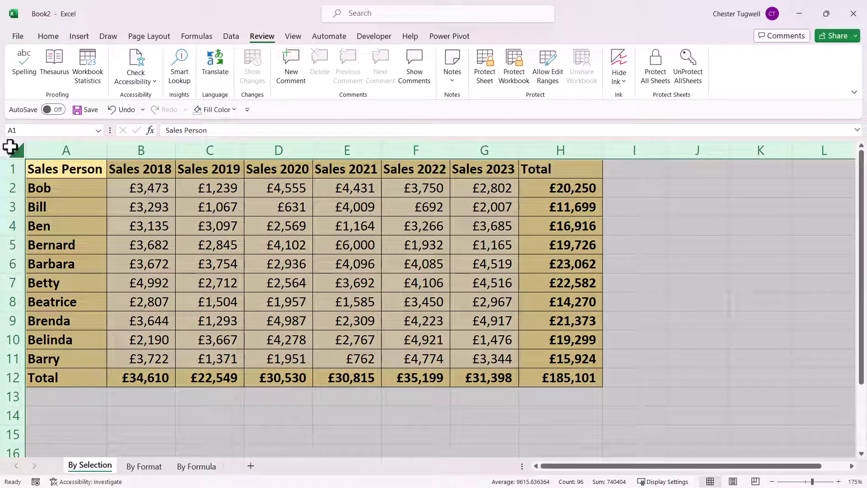
{"action": "right_click", "coordinate": [177, 199]}
{"action": "left_click", "coordinate": [220, 364]}
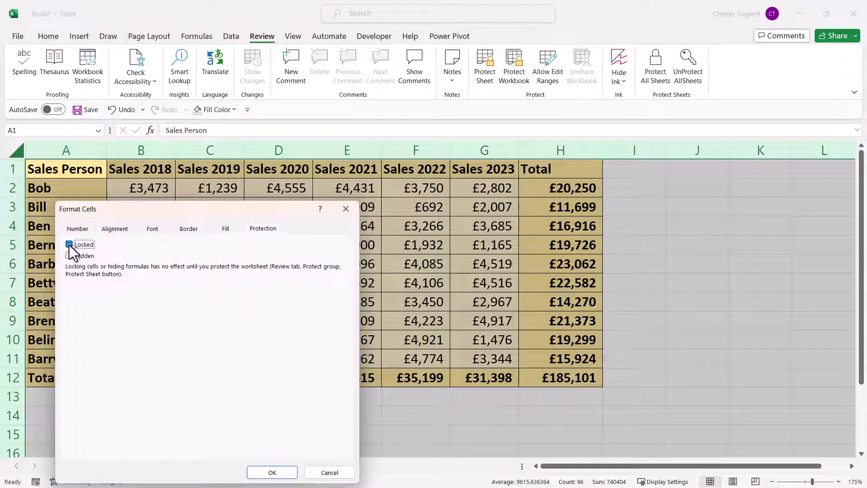
{"action": "left_click", "coordinate": [271, 471]}
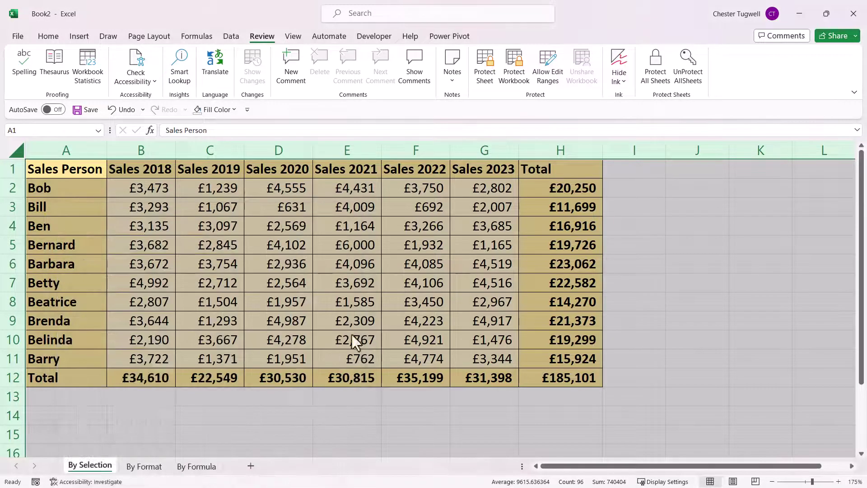
{"action": "left_click", "coordinate": [371, 301]}
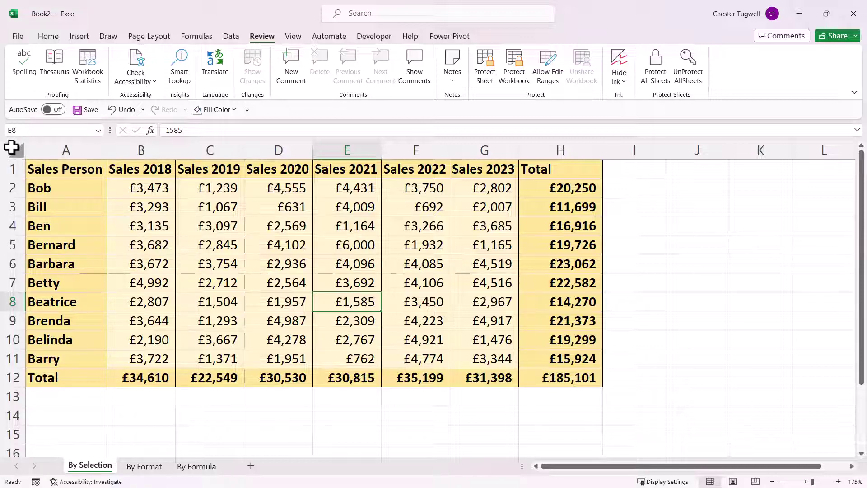
{"action": "left_click", "coordinate": [11, 147]}
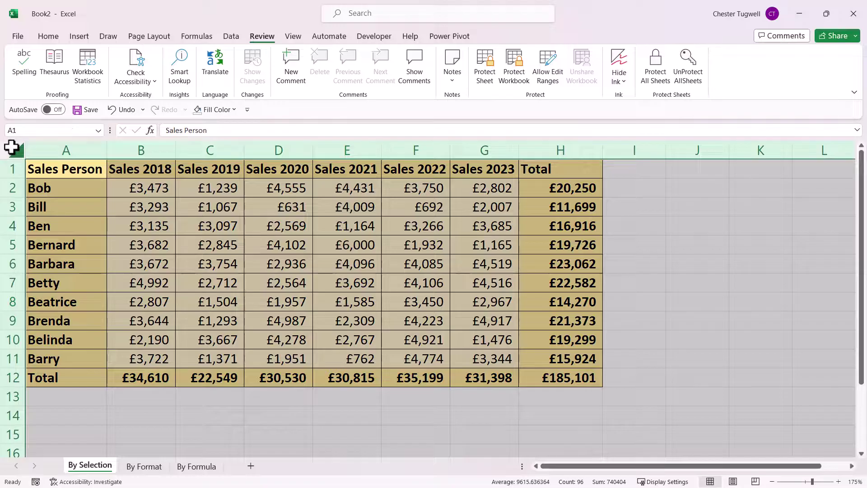
{"action": "right_click", "coordinate": [232, 210]}
{"action": "left_click", "coordinate": [269, 373]}
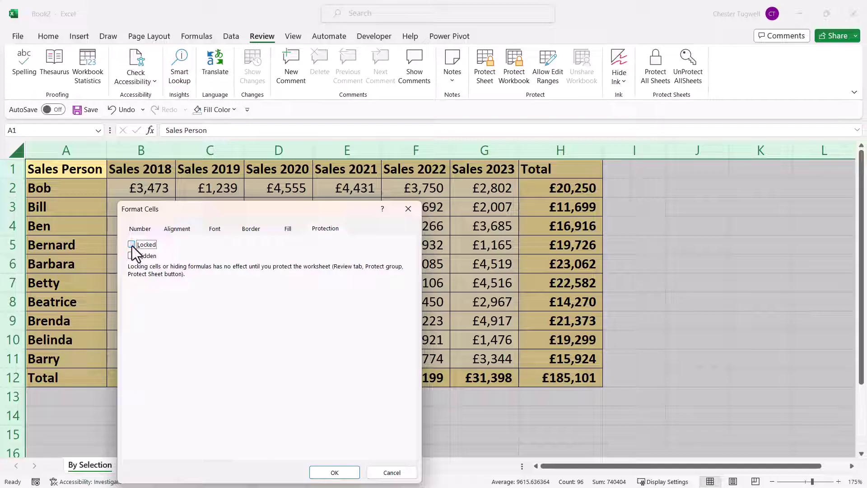
{"action": "left_click", "coordinate": [342, 473]}
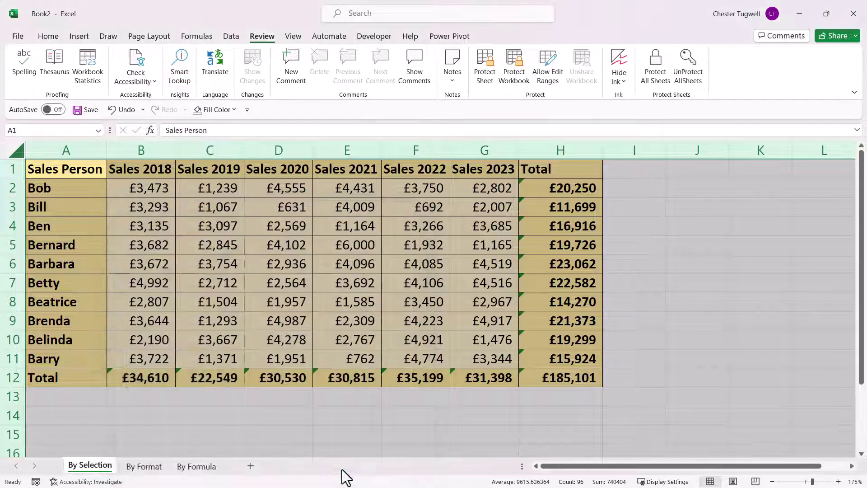
{"action": "left_click", "coordinate": [541, 187]}
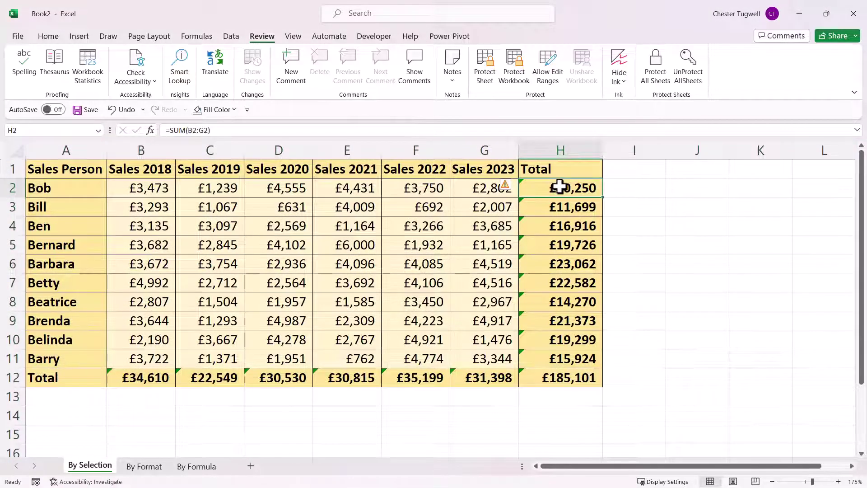
- Mark totals H2:H12 and B12:G12 as Locked, then bring up Protect Sheet
{"action": "left_click_drag", "start_coordinate": [559, 185], "coordinate": [555, 369]}
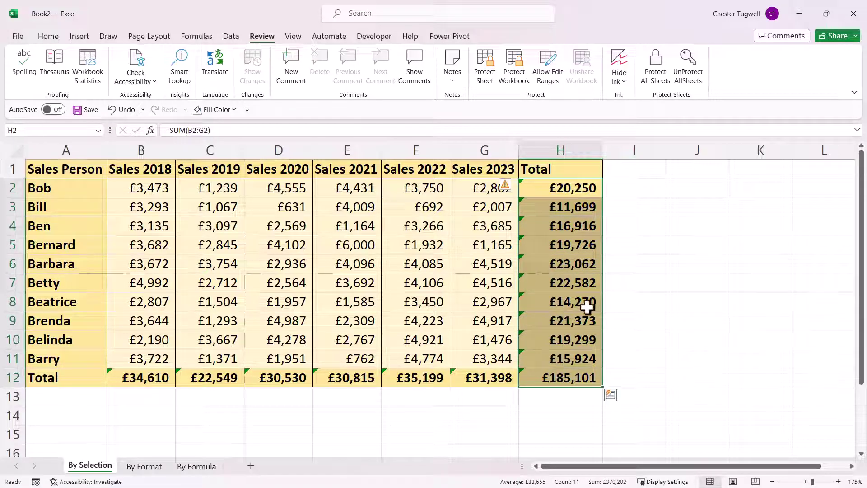
{"action": "left_click_drag", "start_coordinate": [131, 377], "coordinate": [485, 379]}
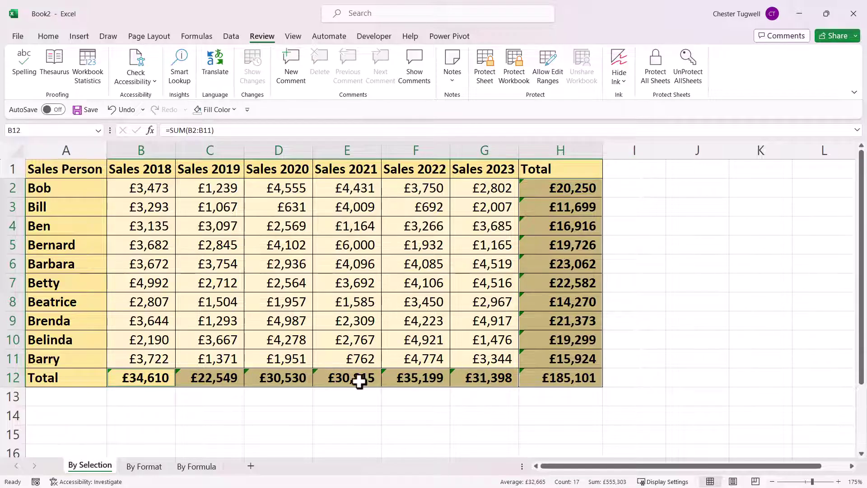
{"action": "right_click", "coordinate": [553, 226]}
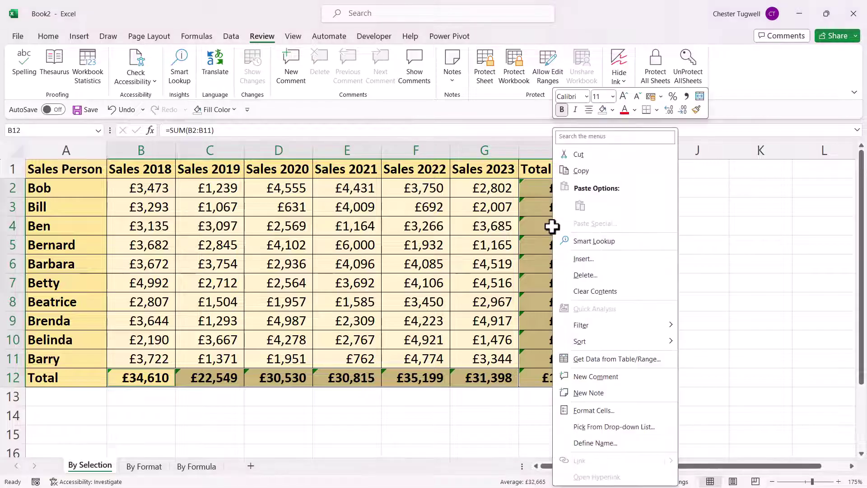
{"action": "left_click", "coordinate": [587, 411]}
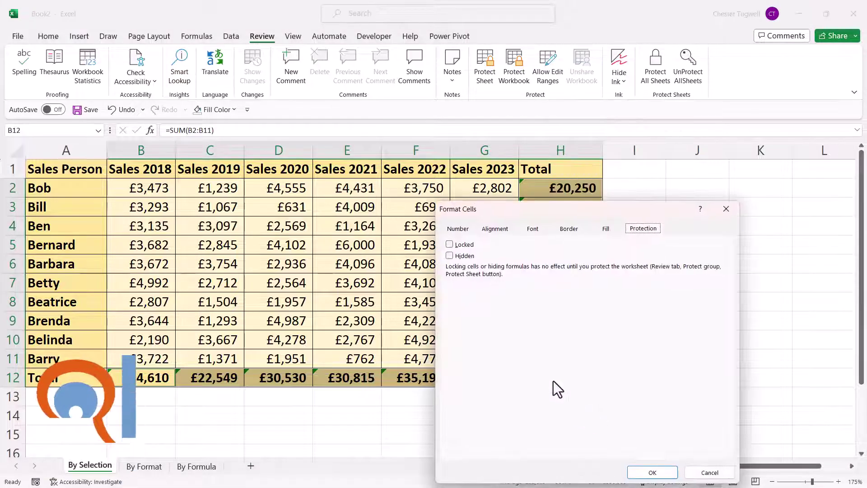
{"action": "left_click", "coordinate": [451, 246]}
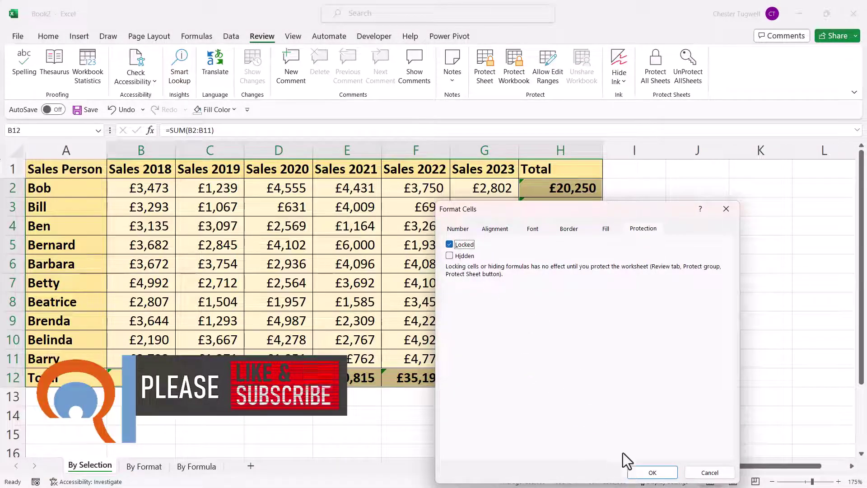
{"action": "left_click", "coordinate": [650, 472]}
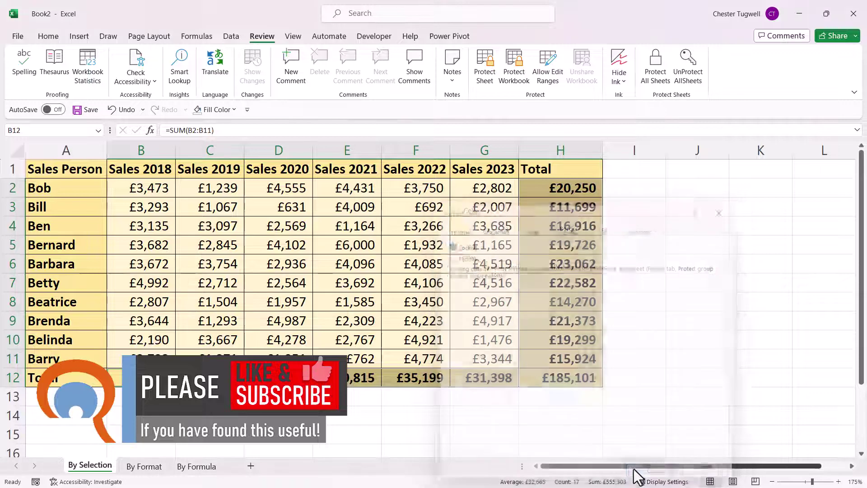
{"action": "left_click", "coordinate": [488, 76]}
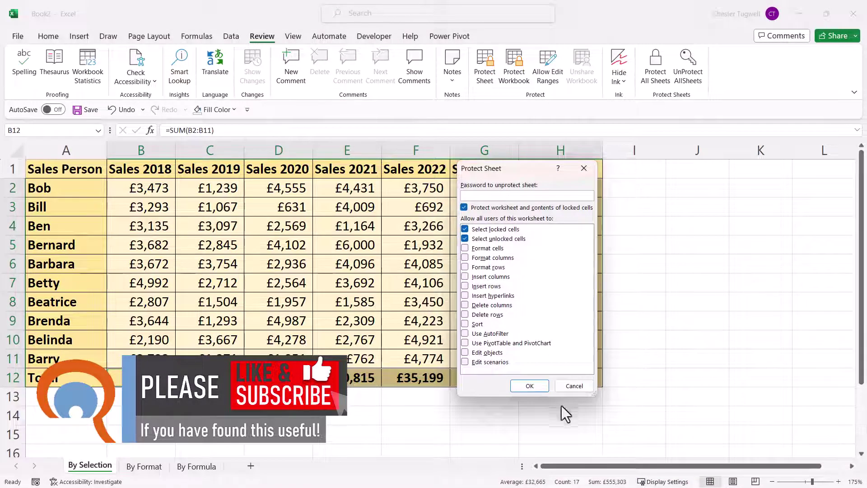
- Protect the sheet and confirm the total in H5 refuses edits
{"action": "left_click", "coordinate": [527, 387]}
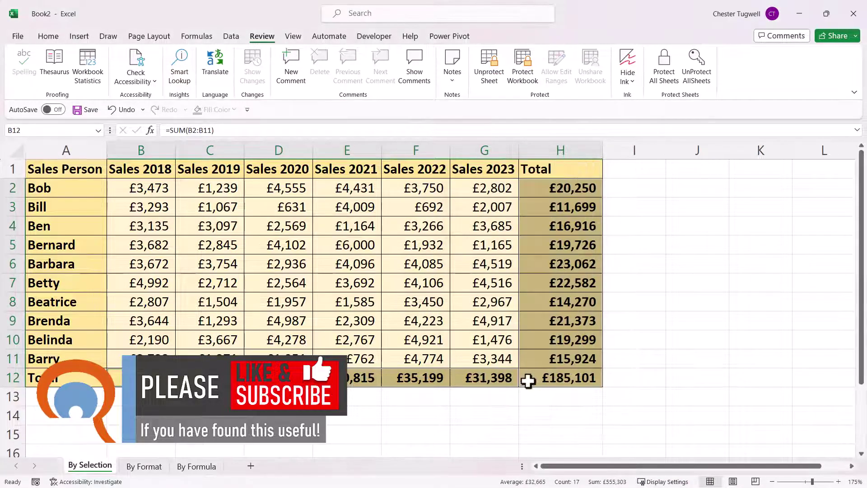
{"action": "left_click", "coordinate": [563, 245]}
{"action": "double_click", "coordinate": [563, 247]}
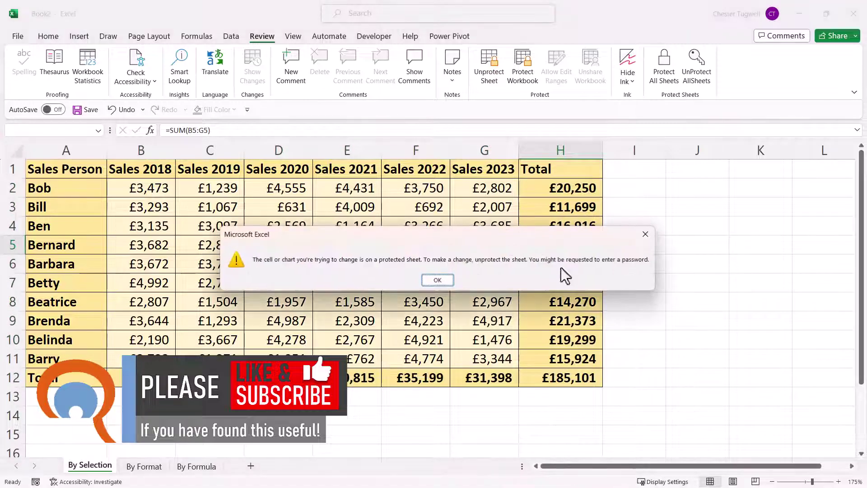
{"action": "left_click", "coordinate": [436, 281]}
- Enter £6,000 in E3, then unprotect the sheet
{"action": "left_click", "coordinate": [358, 247]}
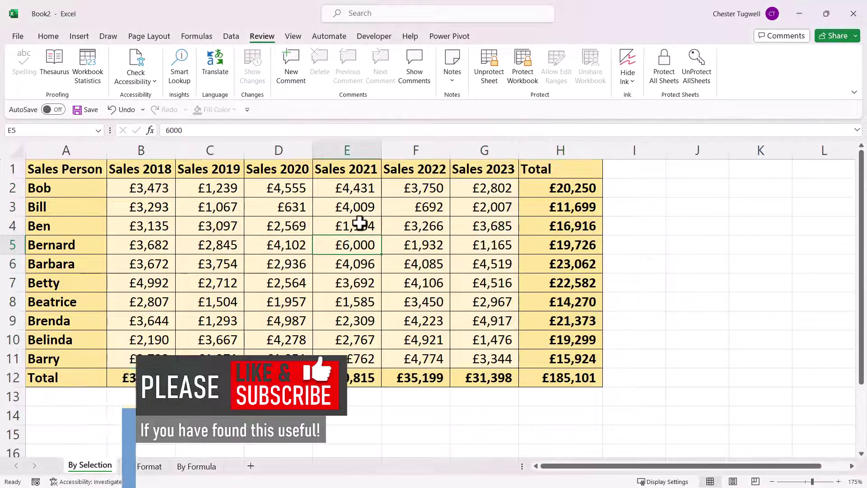
{"action": "left_click", "coordinate": [359, 213]}
{"action": "type", "text": "6,000"}
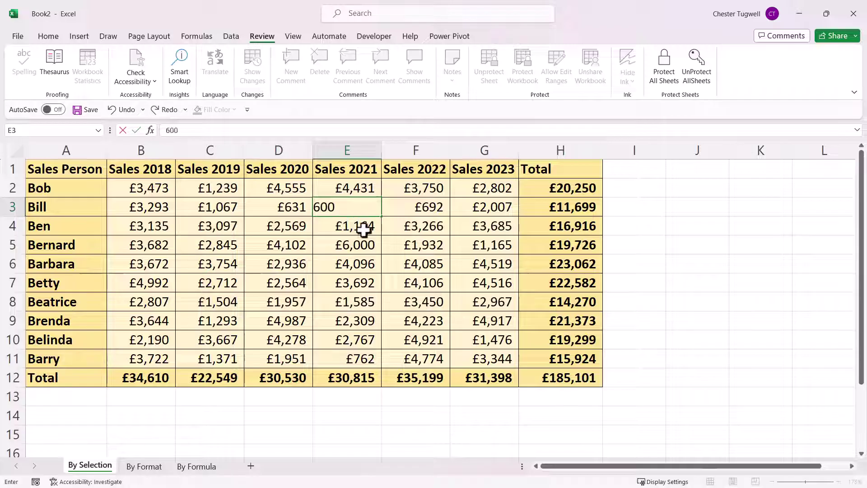
{"action": "left_click", "coordinate": [349, 278]}
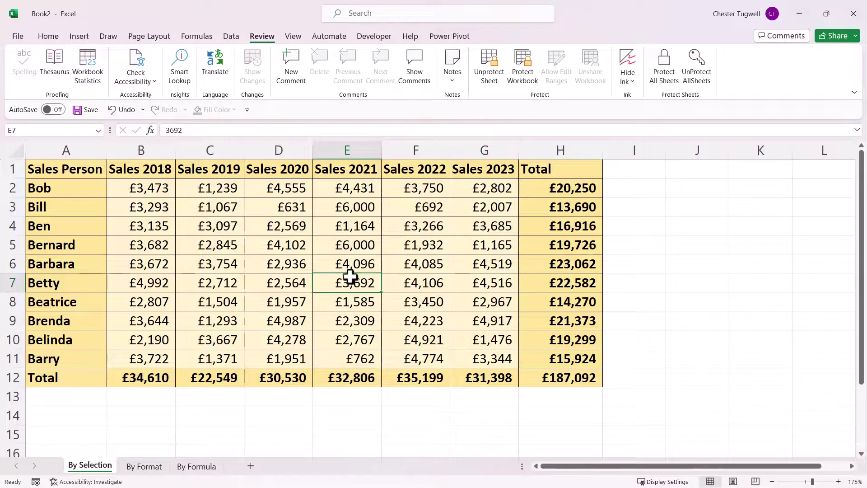
{"action": "left_click", "coordinate": [489, 76]}
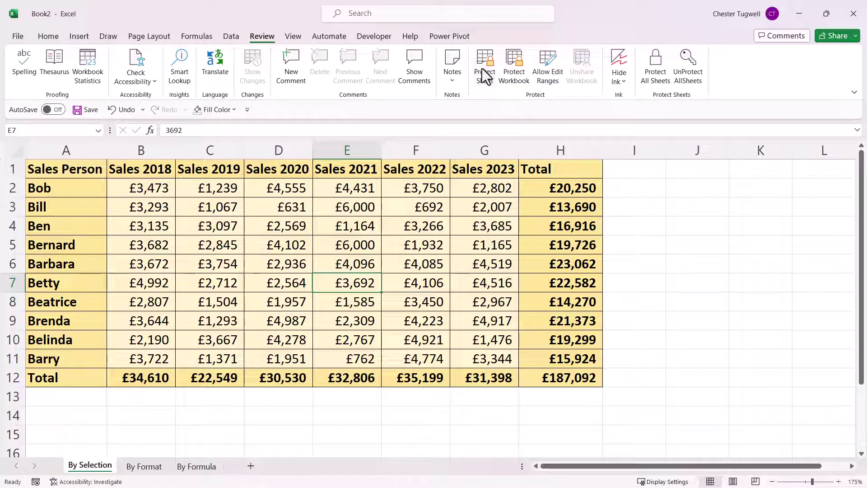
{"action": "left_click", "coordinate": [484, 74]}
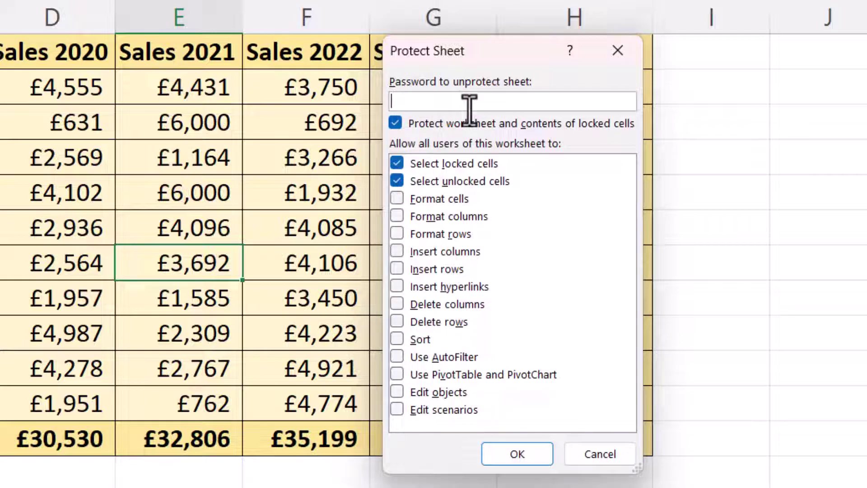
{"action": "type", "text": "34"}
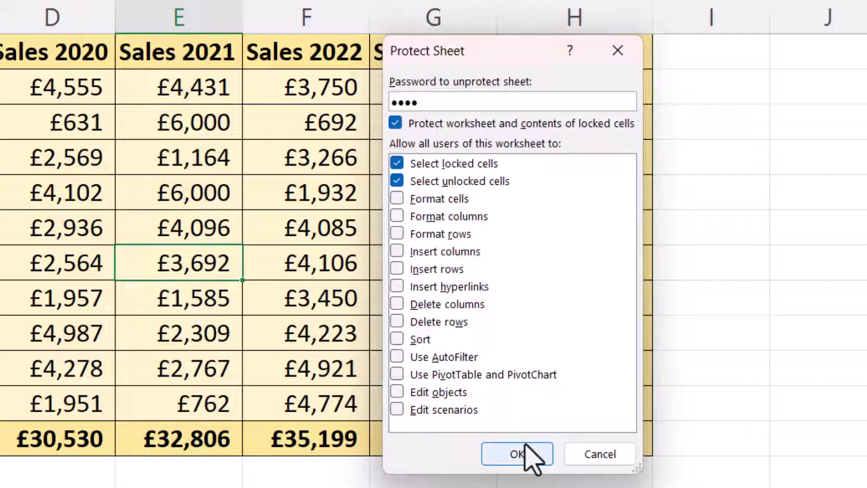
{"action": "left_click", "coordinate": [527, 455]}
{"action": "type", "text": "1234"}
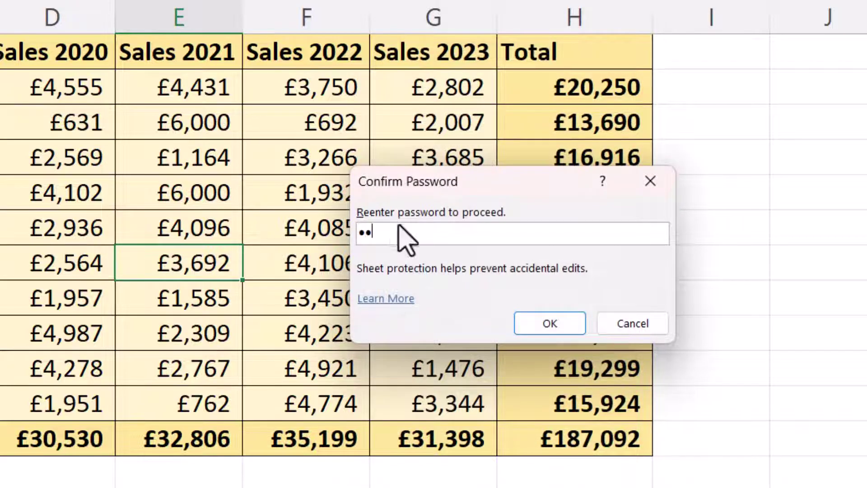
{"action": "left_click", "coordinate": [551, 324]}
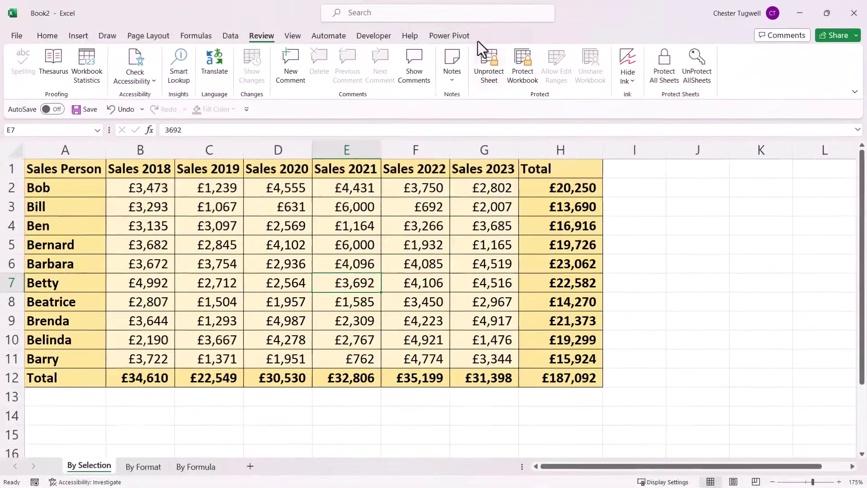
{"action": "left_click", "coordinate": [491, 77]}
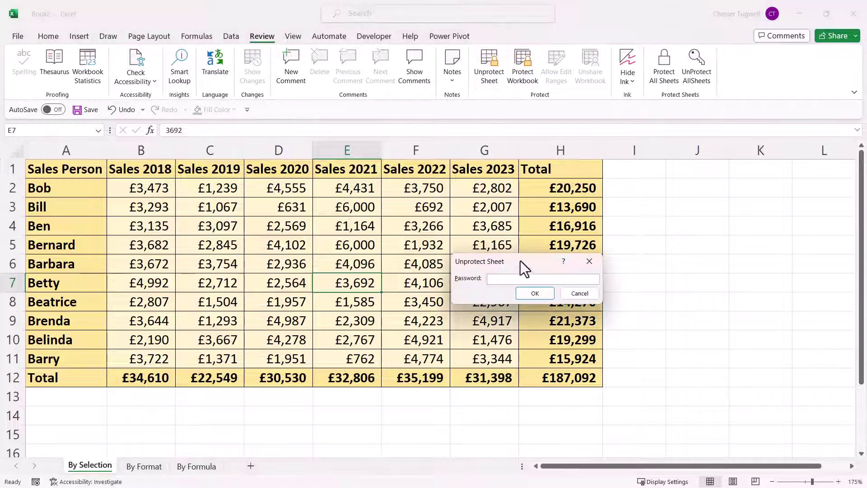
{"action": "type", "text": "123"}
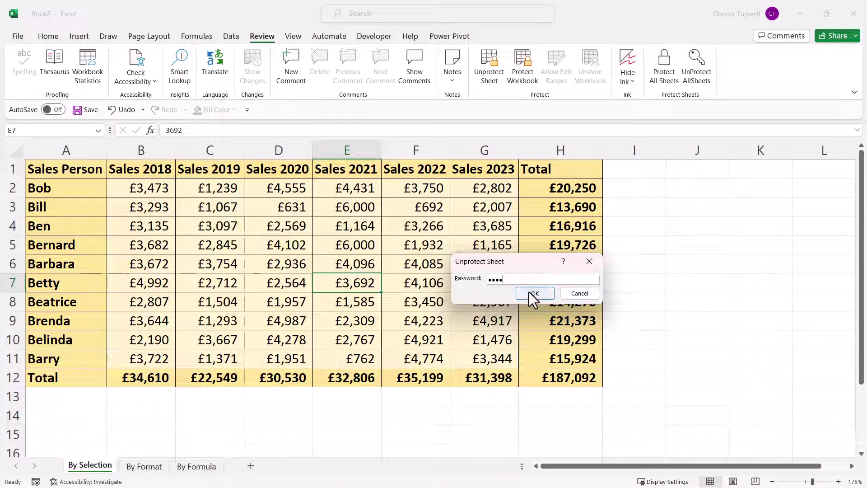
{"action": "type", "text": "4"}
{"action": "left_click", "coordinate": [529, 292]}
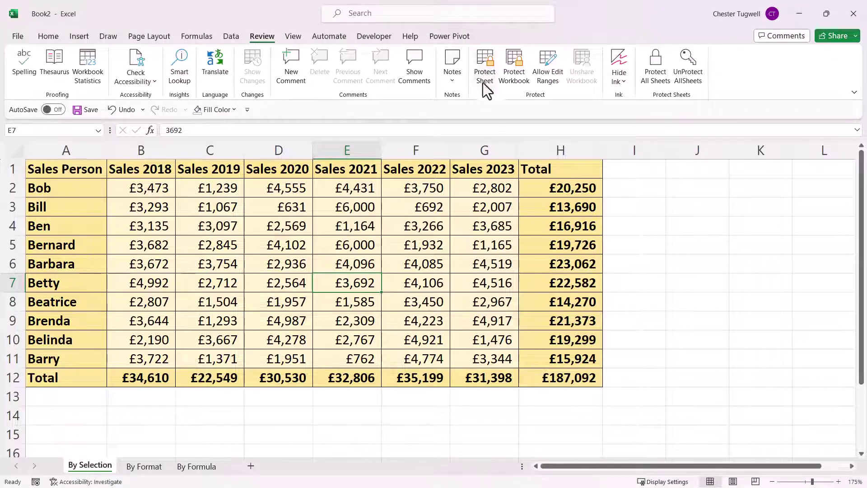
{"action": "left_click", "coordinate": [487, 67]}
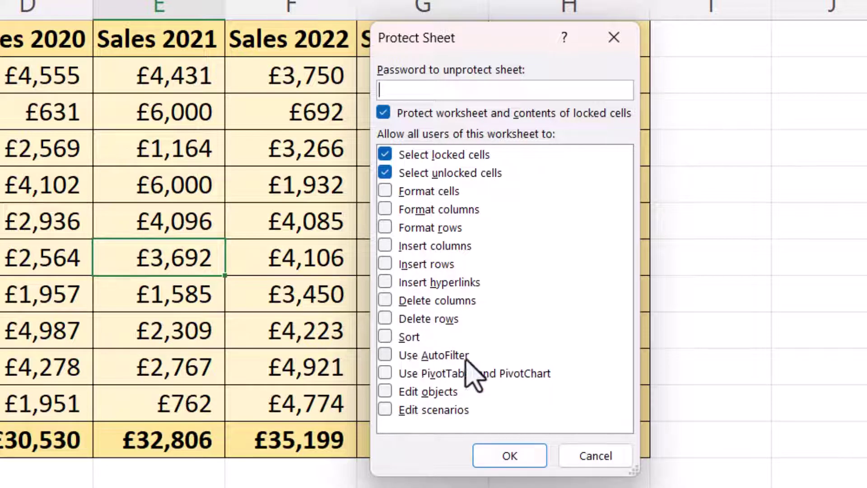
{"action": "left_click", "coordinate": [401, 337]}
{"action": "left_click", "coordinate": [387, 356]}
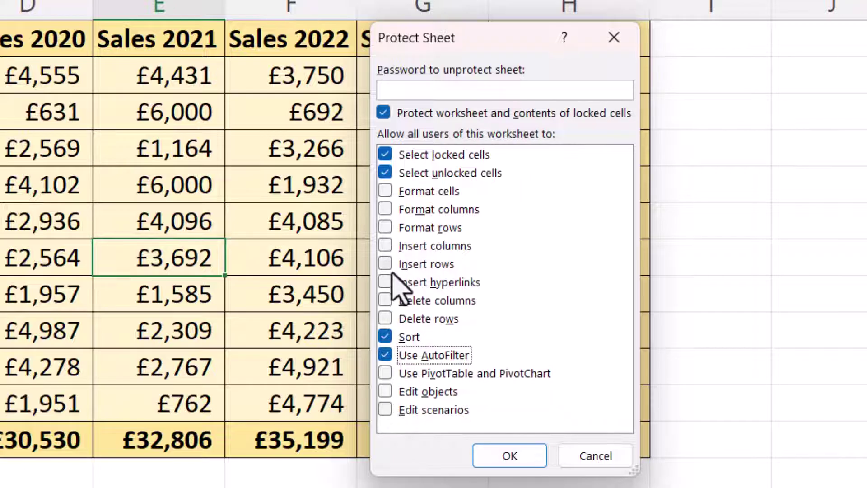
{"action": "left_click", "coordinate": [386, 246]}
{"action": "left_click", "coordinate": [386, 264]}
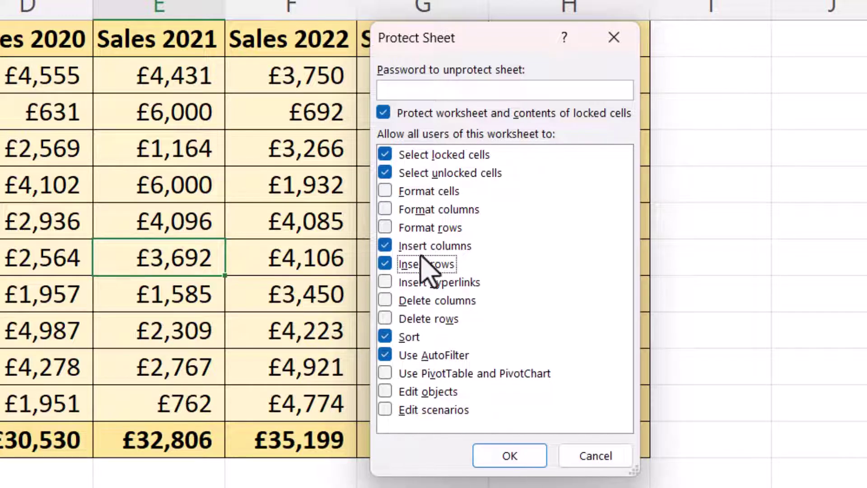
{"action": "left_click", "coordinate": [595, 456]}
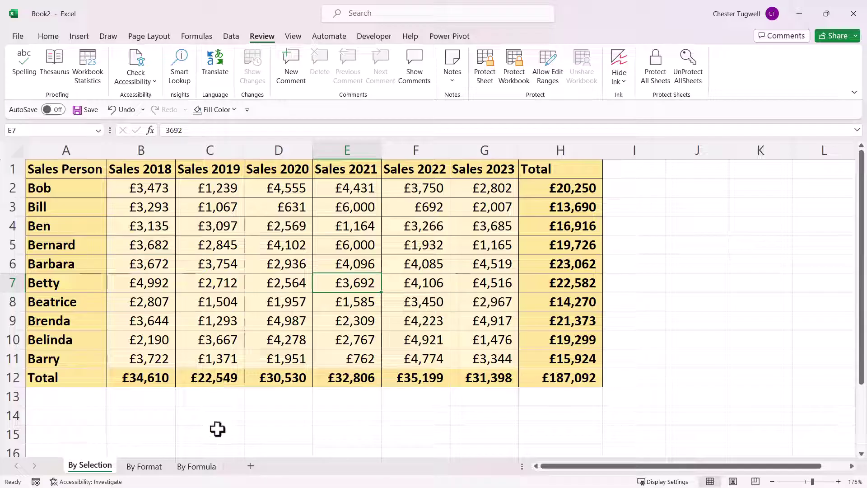
- On the By Format sheet, select every cell and clear its Locked setting
{"action": "left_click", "coordinate": [145, 466]}
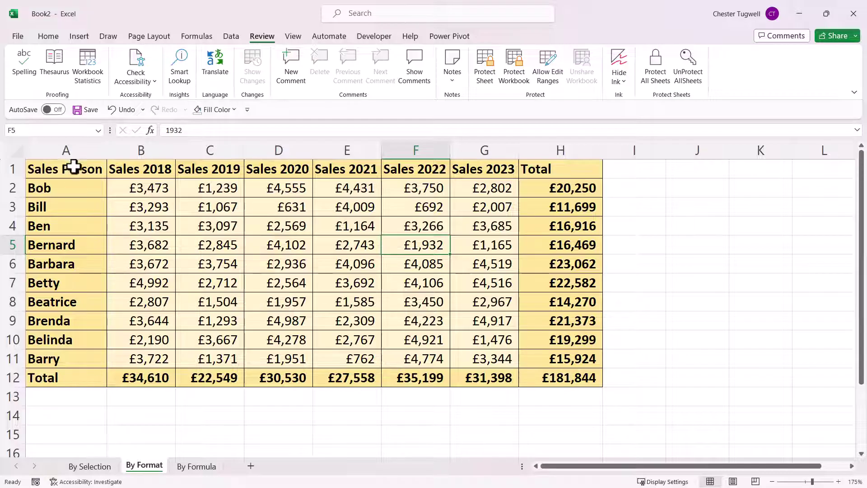
{"action": "left_click", "coordinate": [15, 149]}
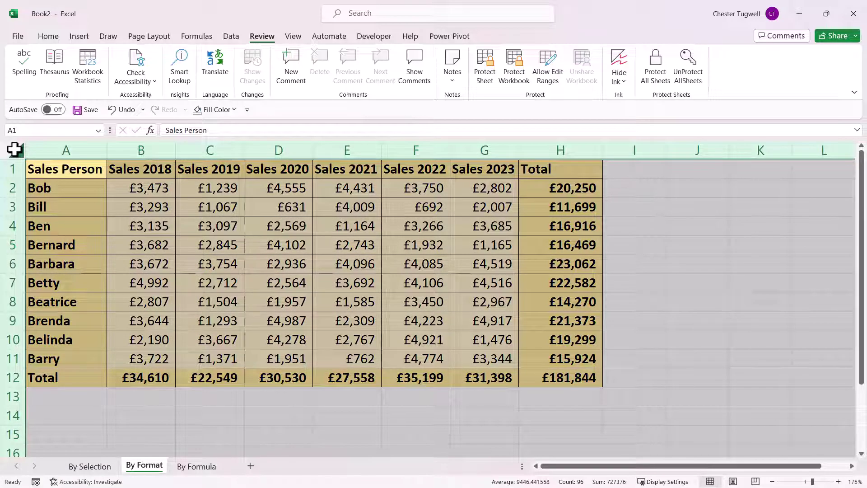
{"action": "right_click", "coordinate": [258, 219]}
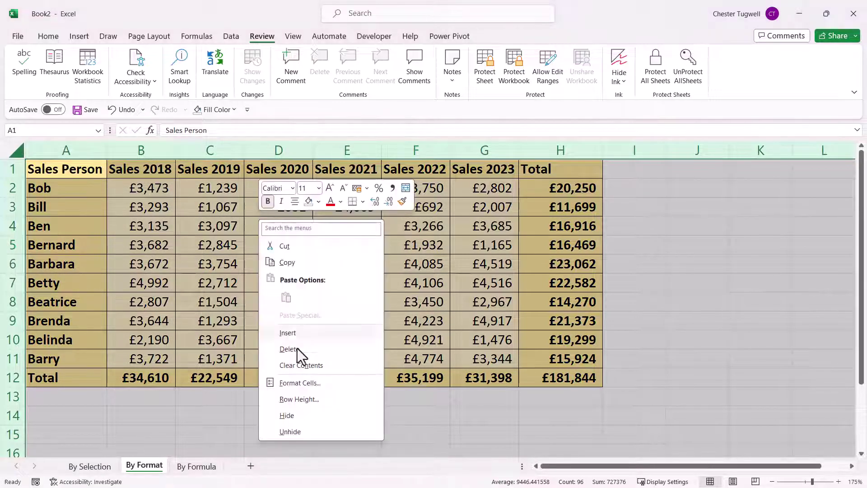
{"action": "left_click", "coordinate": [302, 383]}
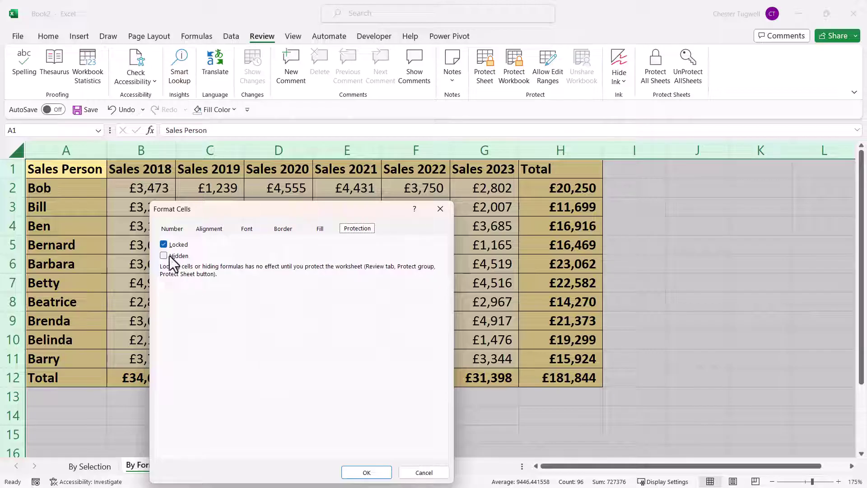
{"action": "left_click", "coordinate": [382, 470]}
{"action": "left_click", "coordinate": [676, 297]}
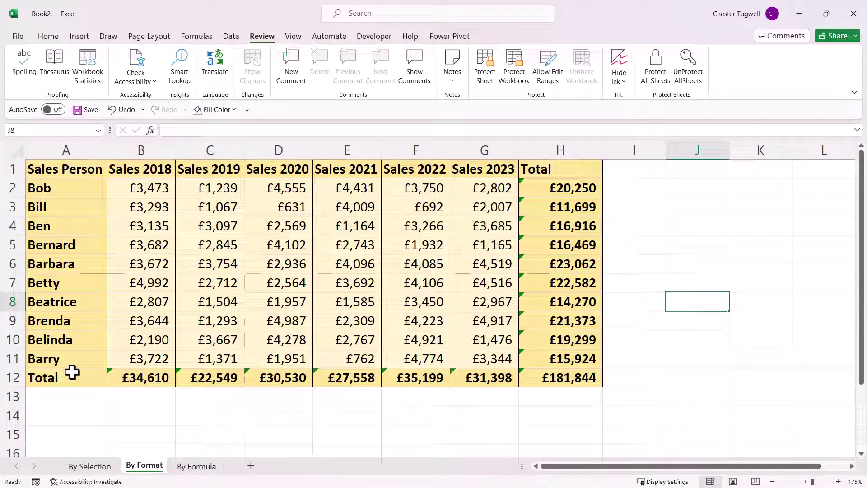
- Bring up the Find dialog with its extra search options expanded
{"action": "left_click", "coordinate": [53, 35]}
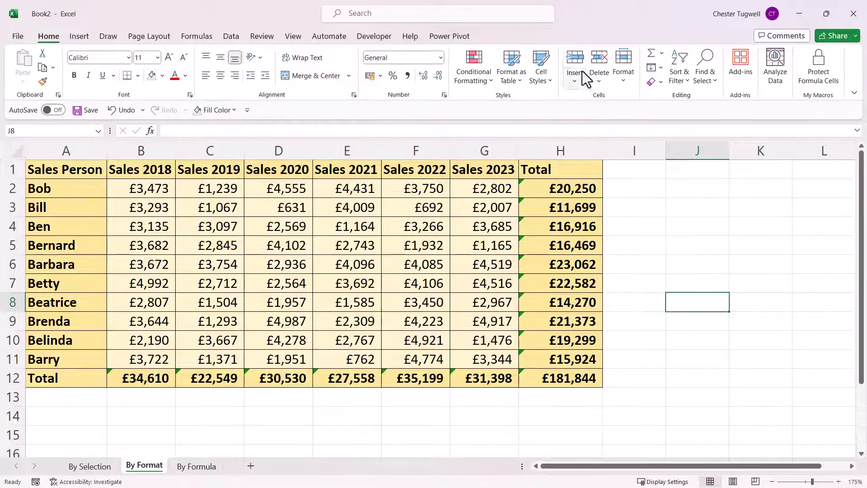
{"action": "left_click", "coordinate": [708, 76]}
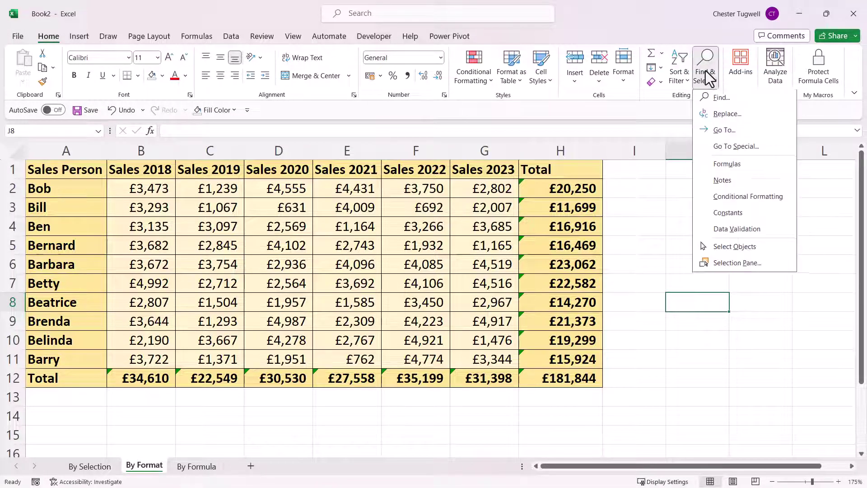
{"action": "left_click", "coordinate": [711, 99]}
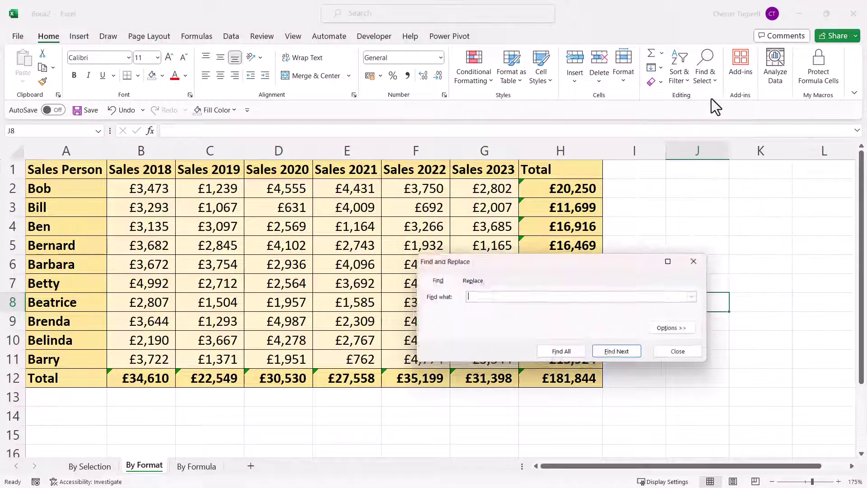
{"action": "left_click", "coordinate": [698, 261]}
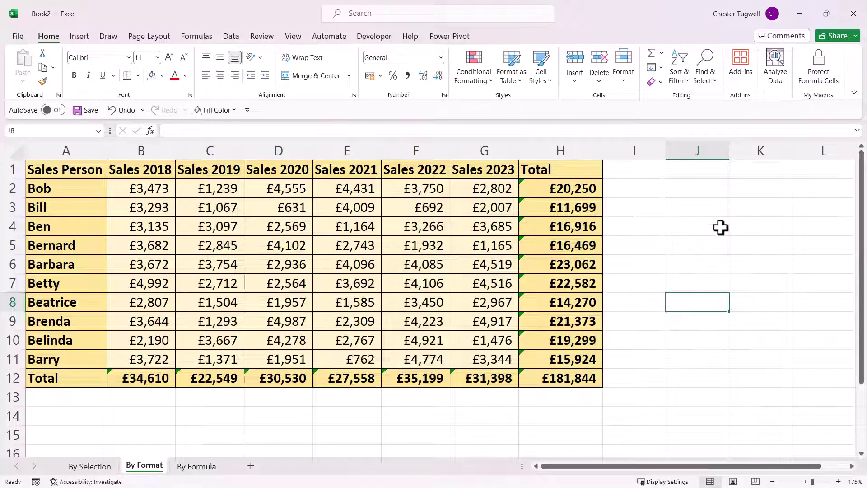
{"action": "key", "text": "ctrl+f"}
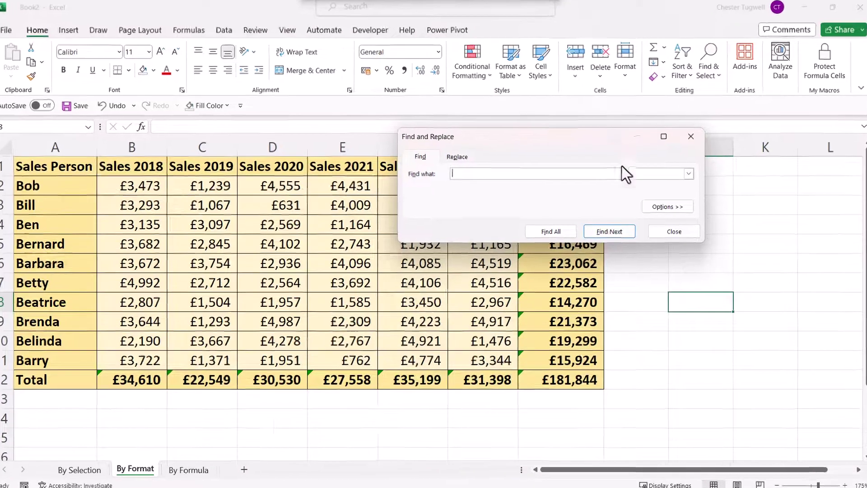
{"action": "left_click", "coordinate": [668, 206]}
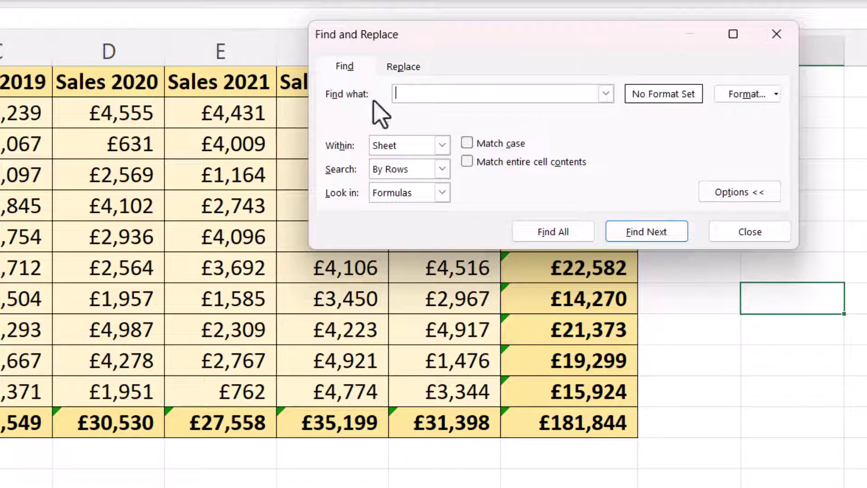
- Find all cells with the light gold fill and select all 36 matches
{"action": "left_click", "coordinate": [755, 95]}
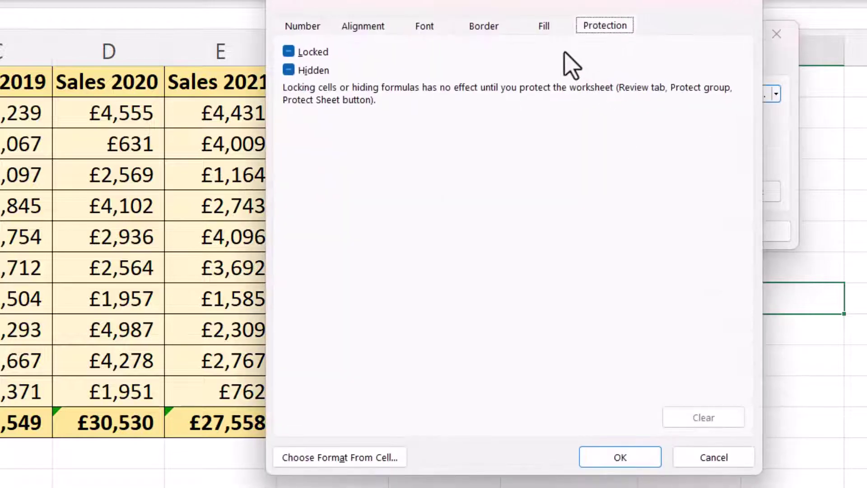
{"action": "left_click", "coordinate": [550, 28]}
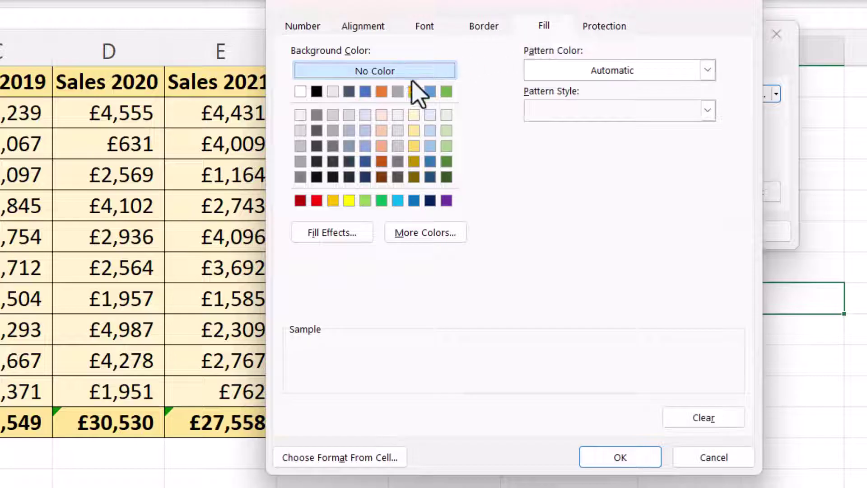
{"action": "left_click", "coordinate": [414, 131]}
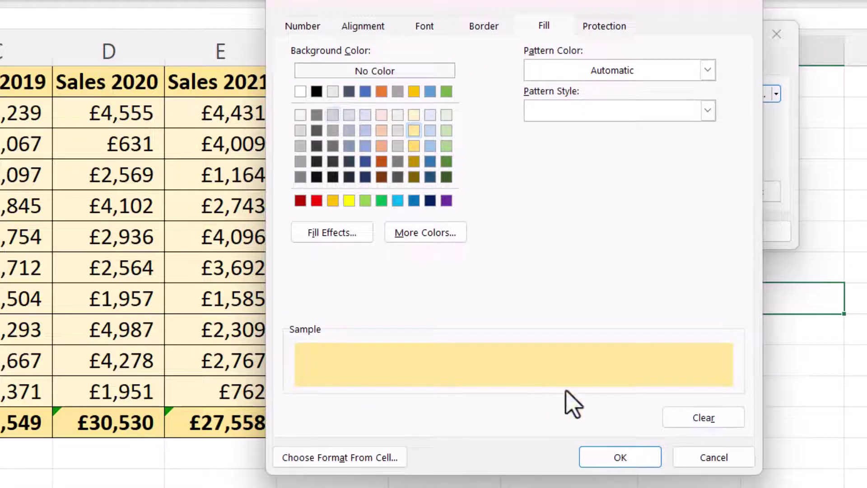
{"action": "left_click", "coordinate": [636, 462]}
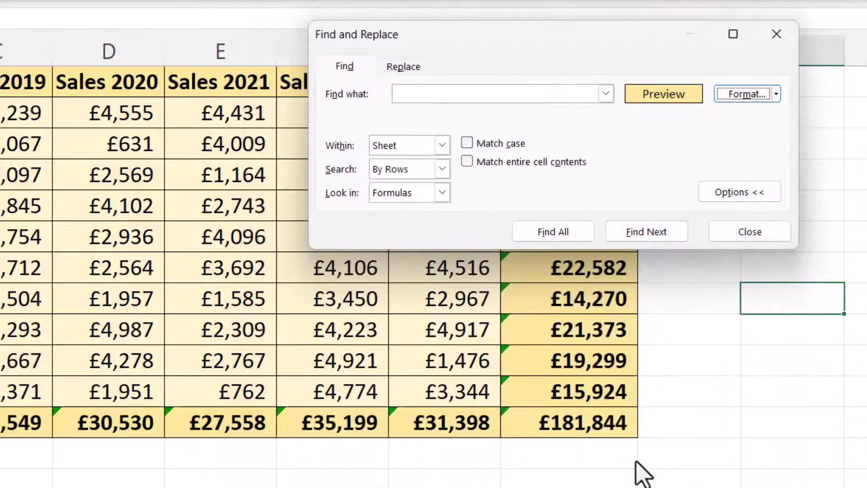
{"action": "left_click", "coordinate": [553, 232]}
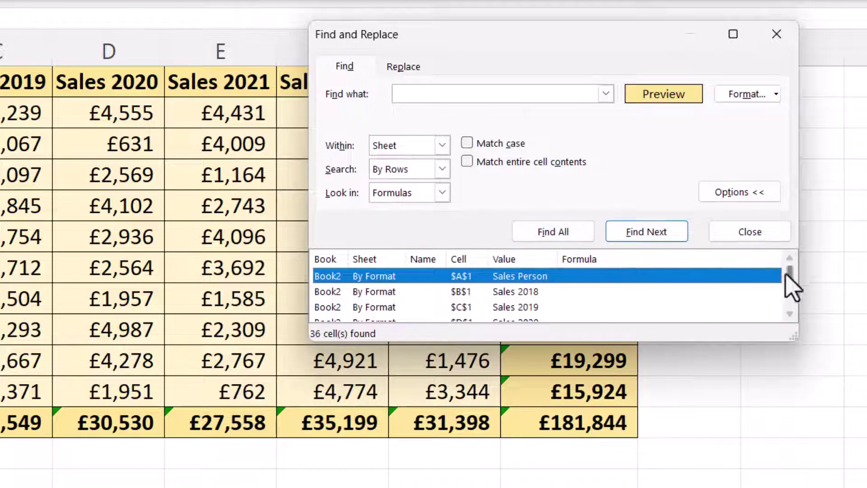
{"action": "mouse_move", "coordinate": [788, 271]}
{"action": "left_mouse_down"}
{"action": "mouse_move", "coordinate": [787, 309]}
{"action": "mouse_move", "coordinate": [787, 259]}
{"action": "left_mouse_up"}
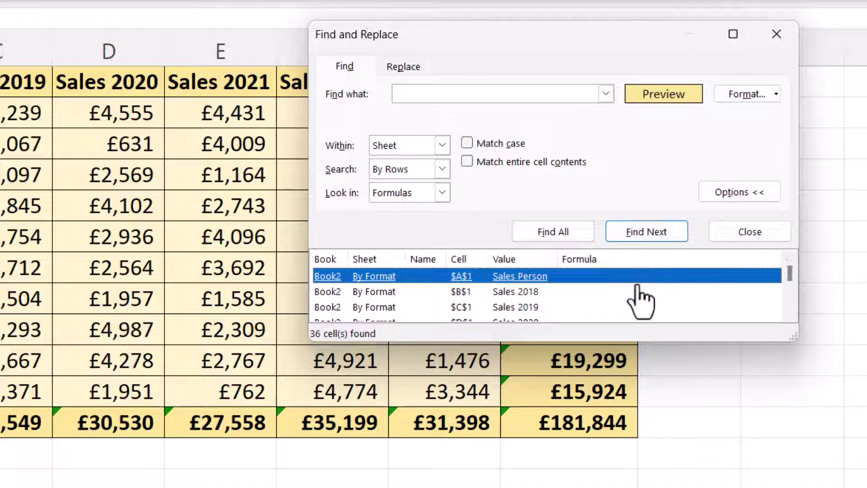
{"action": "key", "text": "ctrl+a"}
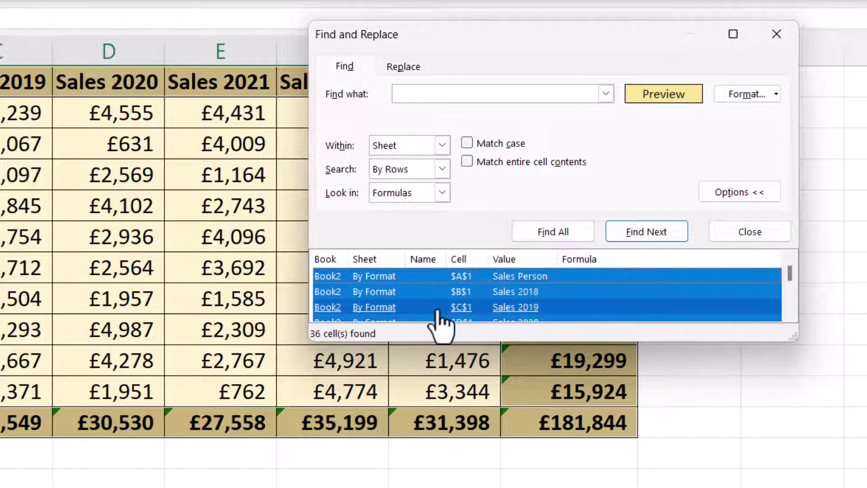
{"action": "left_click", "coordinate": [787, 34]}
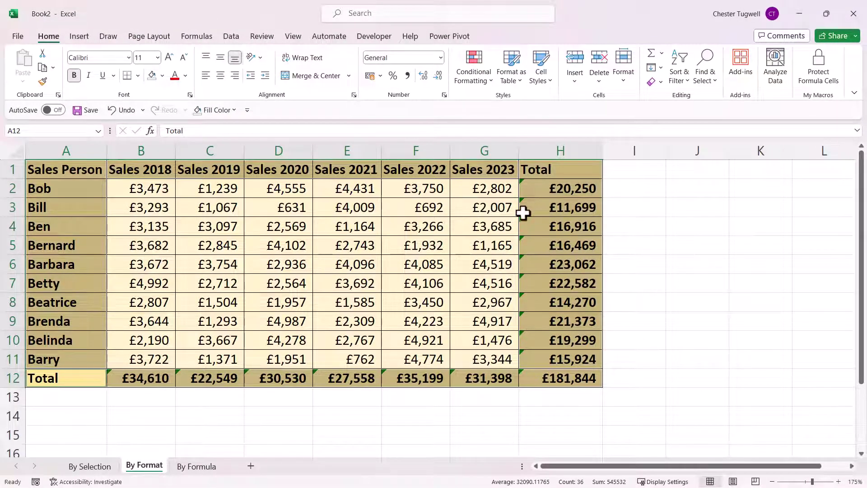
- Lock the selected gold-filled cells and protect the By Format sheet
{"action": "right_click", "coordinate": [548, 207]}
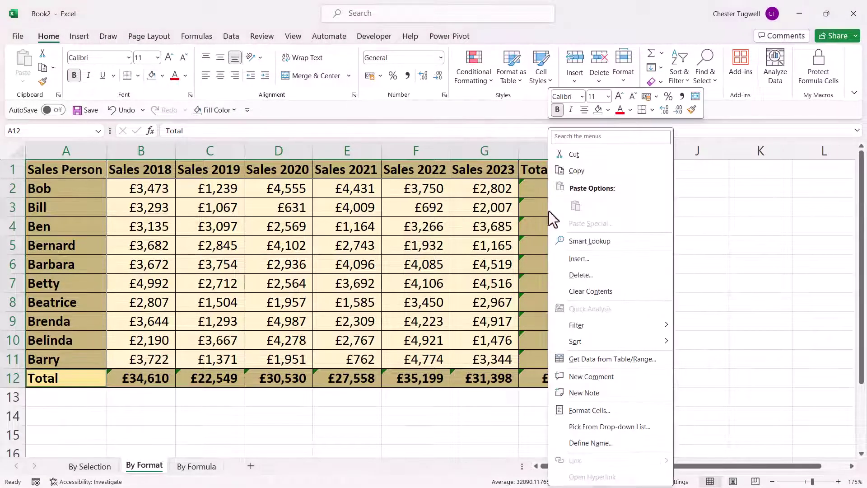
{"action": "left_click", "coordinate": [589, 410]}
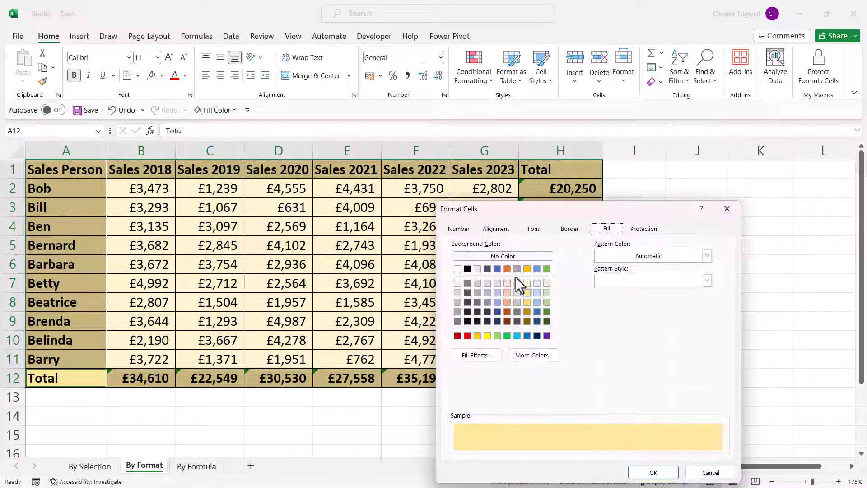
{"action": "left_click", "coordinate": [652, 231]}
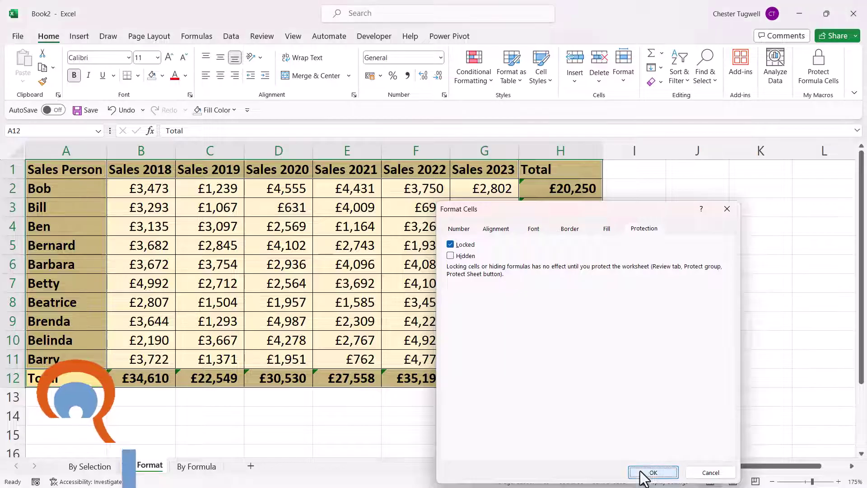
{"action": "left_click", "coordinate": [653, 472]}
{"action": "left_click", "coordinate": [263, 37]}
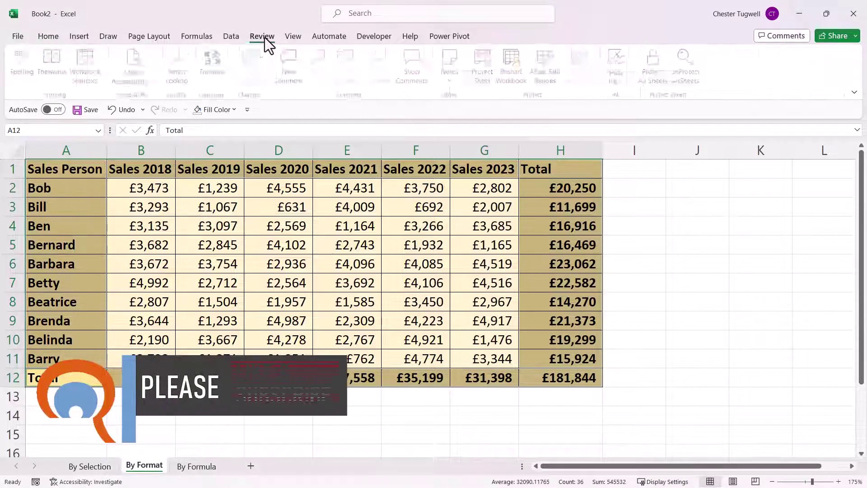
{"action": "left_click", "coordinate": [484, 72]}
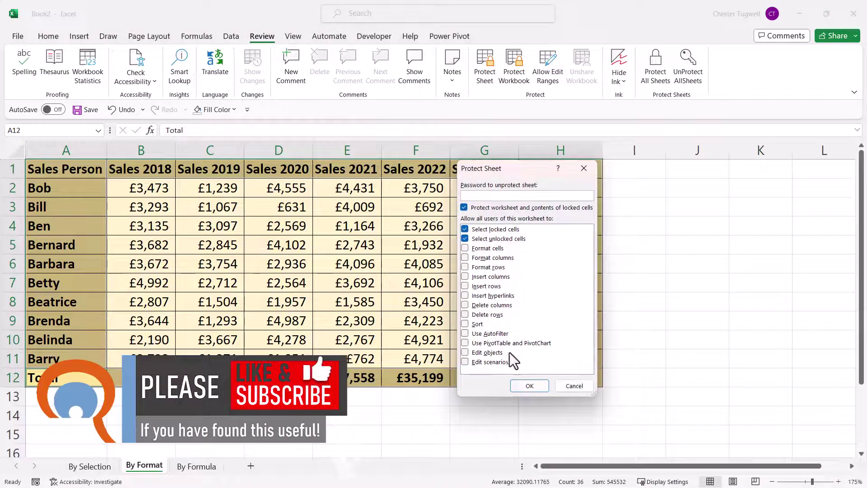
{"action": "left_click", "coordinate": [529, 391]}
- Confirm heading F1 is protected, enter 6000 in E3, and move to By Formula
{"action": "left_click", "coordinate": [380, 246]}
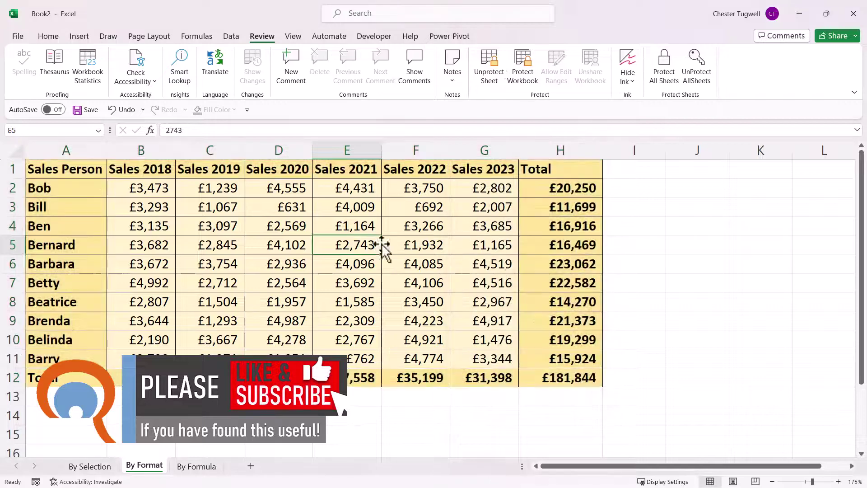
{"action": "left_click", "coordinate": [424, 168]}
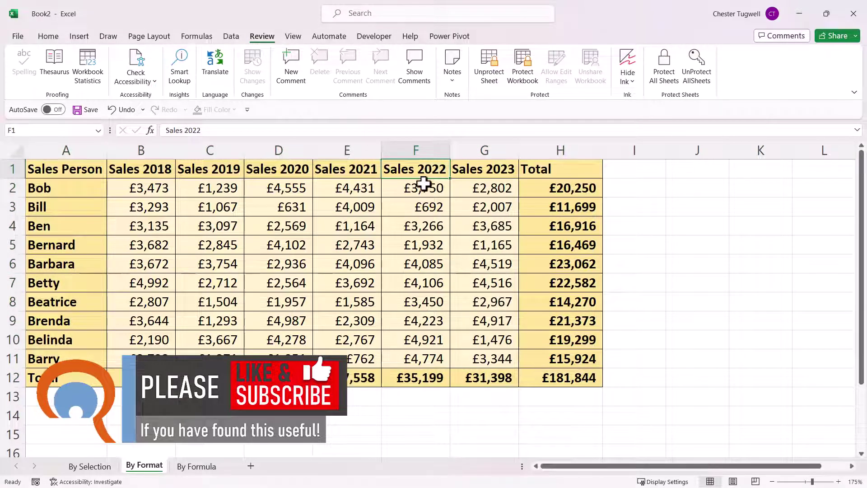
{"action": "key", "text": "Delete"}
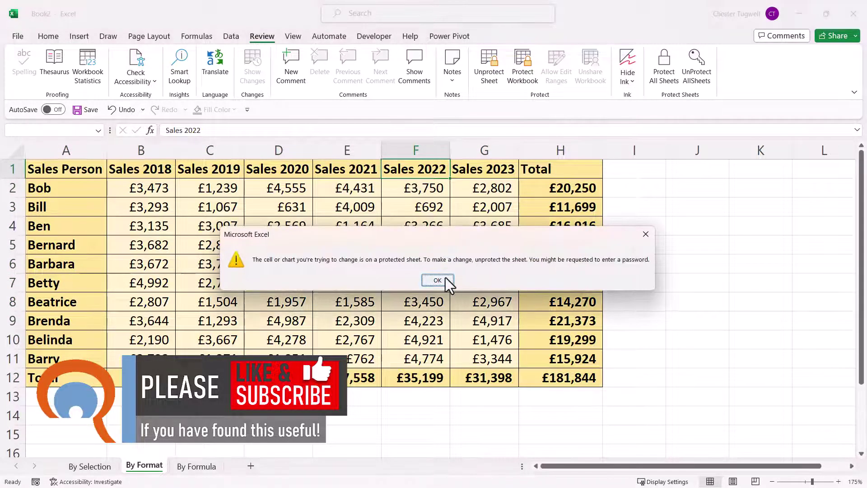
{"action": "left_click", "coordinate": [445, 277]}
{"action": "left_click", "coordinate": [365, 206]}
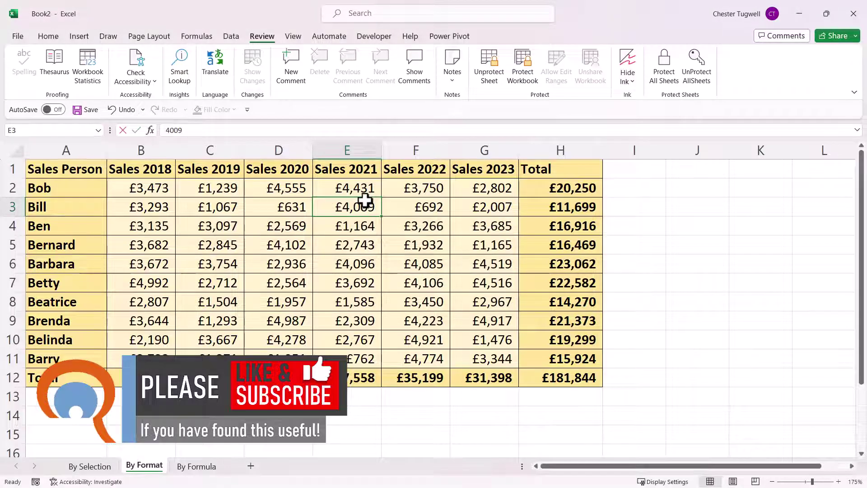
{"action": "type", "text": "6000"}
{"action": "key", "text": "Return"}
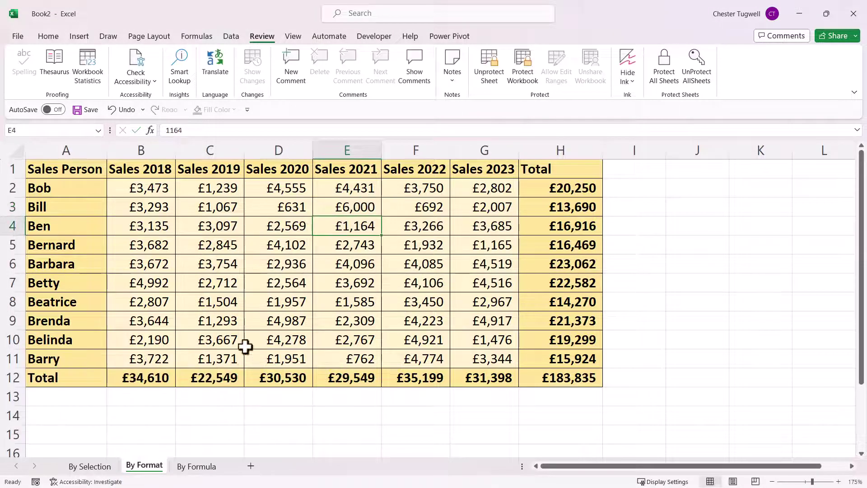
{"action": "left_click", "coordinate": [203, 464]}
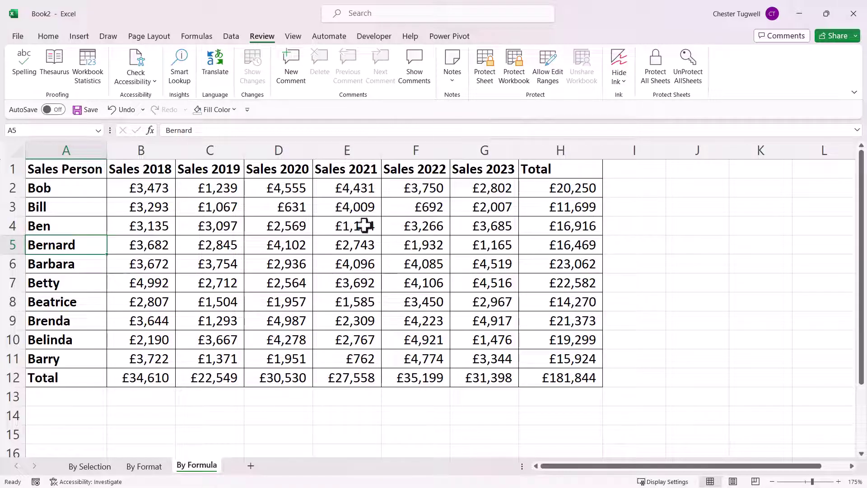
- Select the entire By Formula sheet and clear the Locked protection option on every cell
{"action": "key", "text": "Right"}
{"action": "key", "text": "Right"}
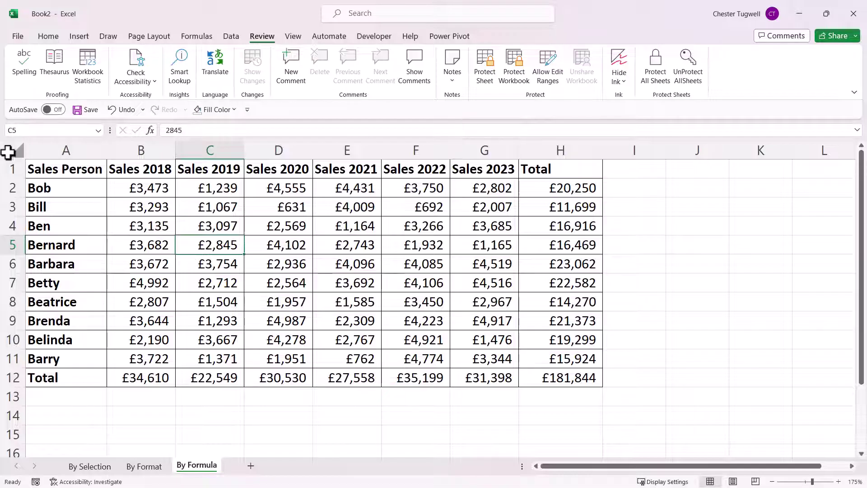
{"action": "left_click", "coordinate": [9, 152]}
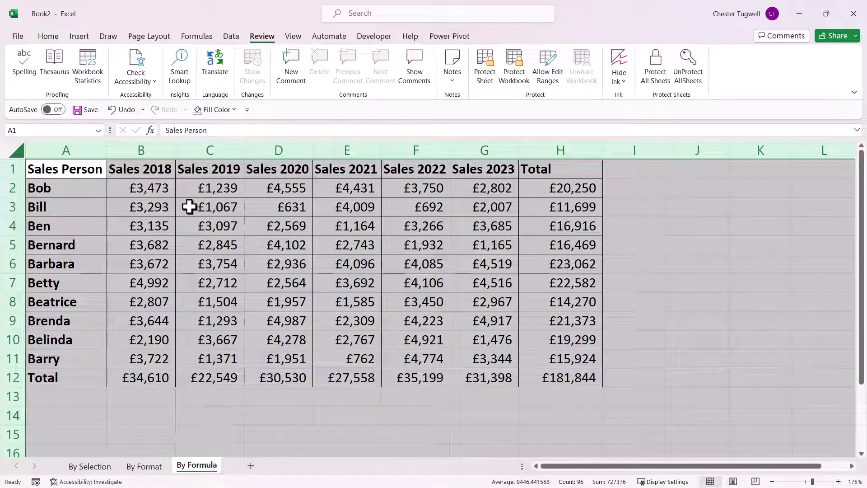
{"action": "key", "text": "ctrl+1"}
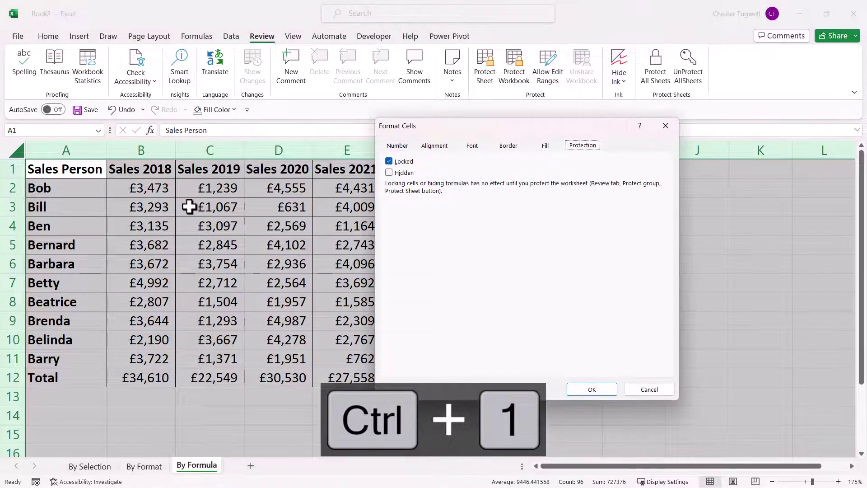
{"action": "left_click", "coordinate": [389, 161]}
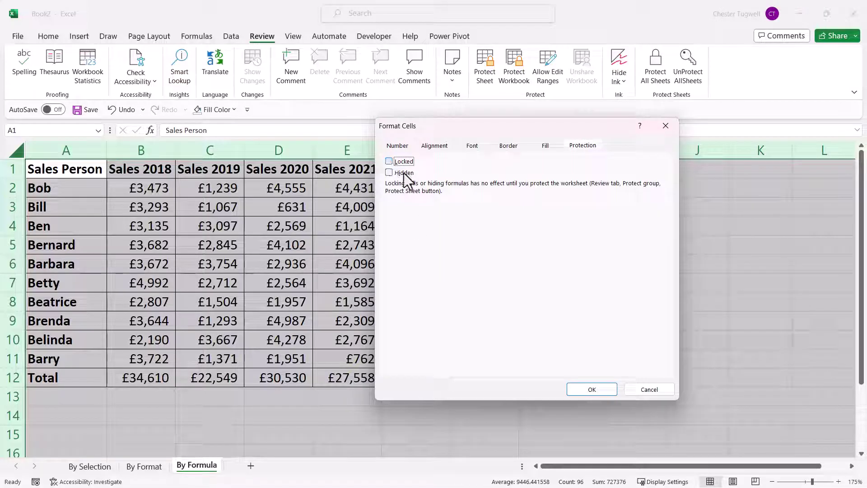
{"action": "left_click", "coordinate": [597, 391]}
{"action": "left_click", "coordinate": [58, 38]}
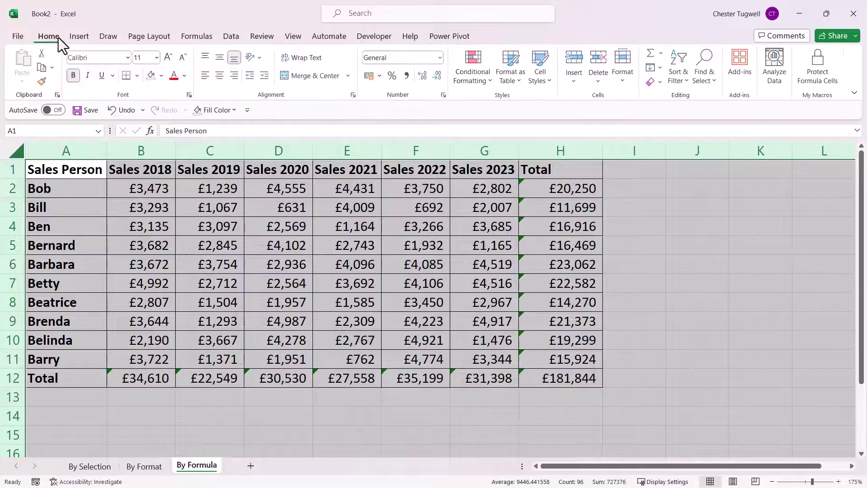
- Select the formula cells in the Total column and Total row and tick Locked for them
{"action": "left_click", "coordinate": [715, 80]}
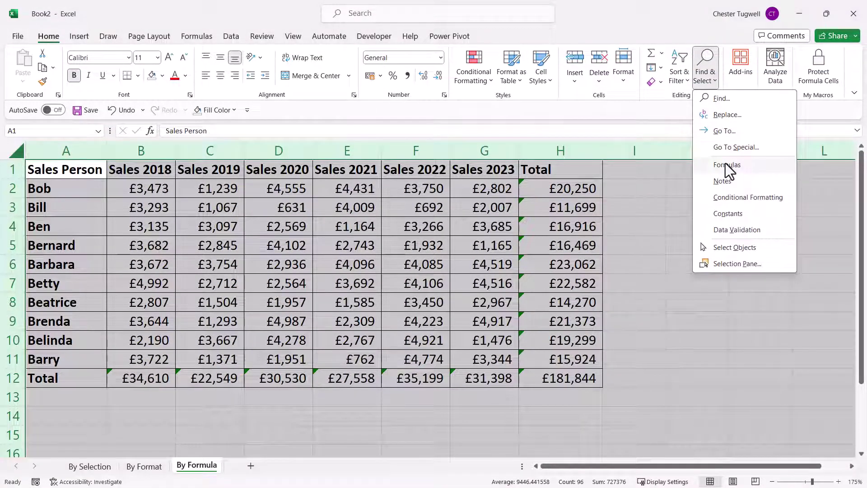
{"action": "left_click", "coordinate": [726, 166]}
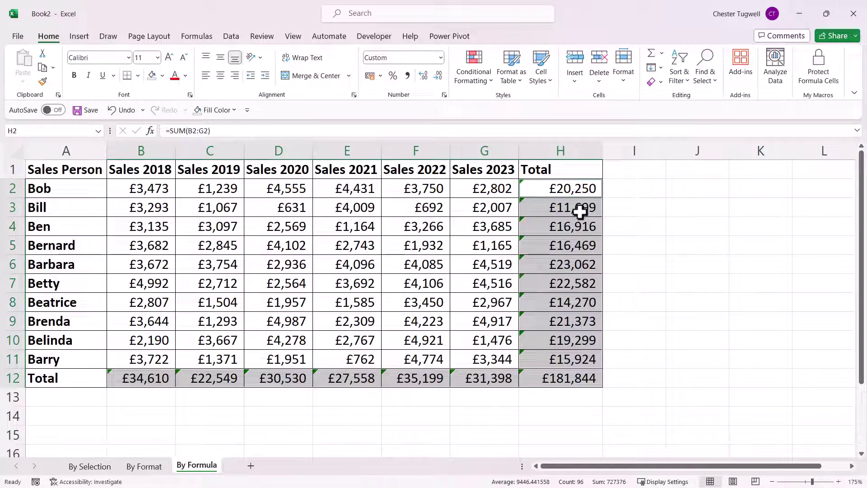
{"action": "key", "text": "ctrl+1"}
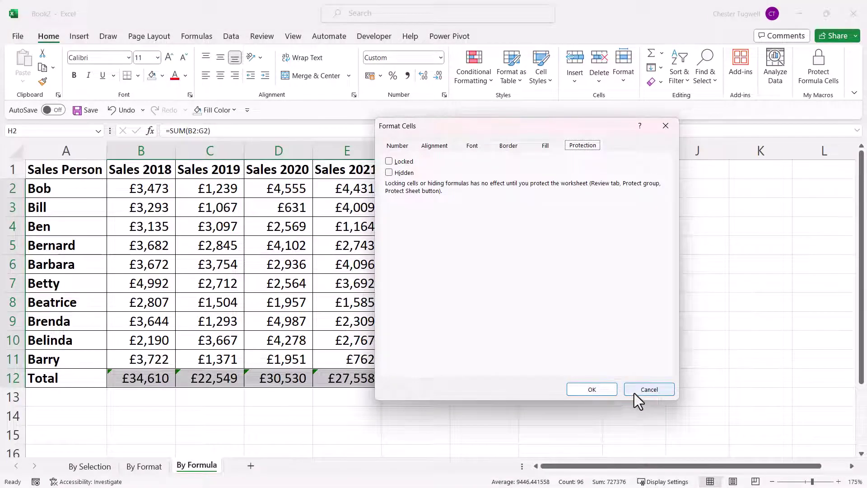
{"action": "left_click", "coordinate": [636, 391]}
{"action": "right_click", "coordinate": [579, 247]}
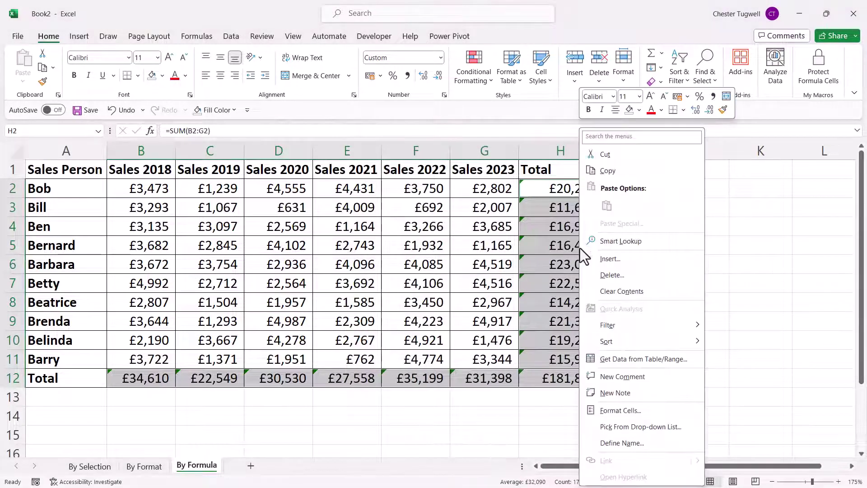
{"action": "left_click", "coordinate": [609, 414]}
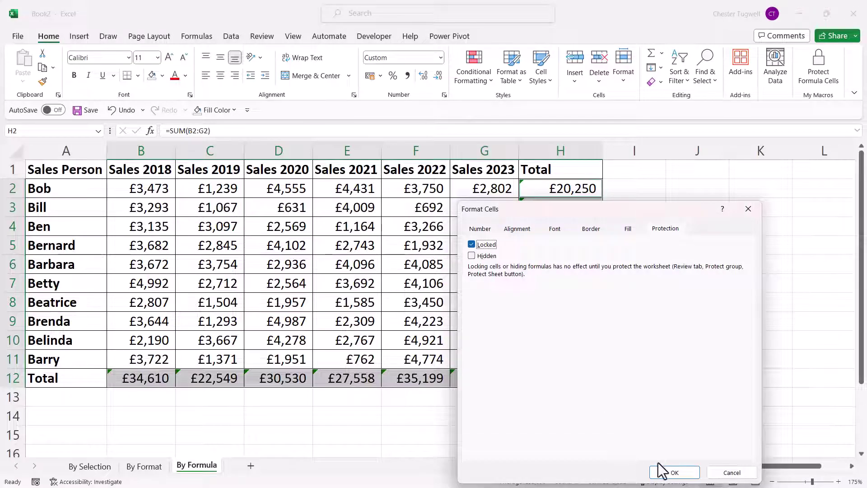
{"action": "left_click", "coordinate": [672, 471]}
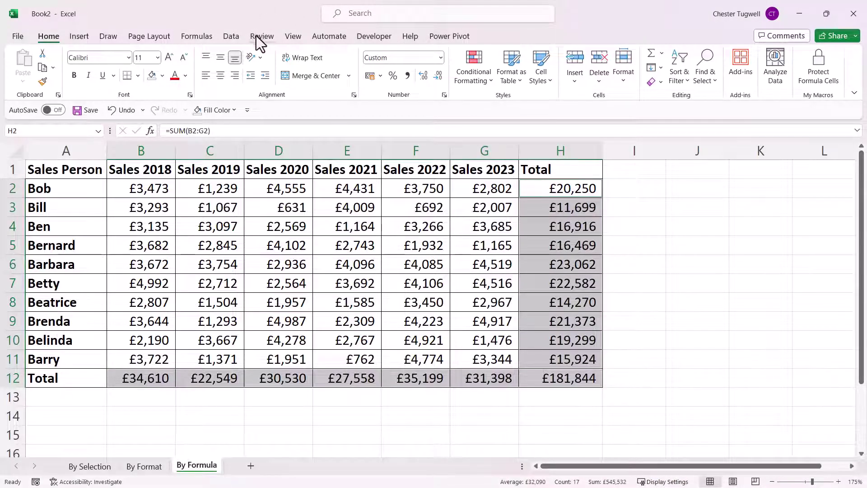
{"action": "left_click", "coordinate": [261, 36]}
{"action": "left_click", "coordinate": [484, 66]}
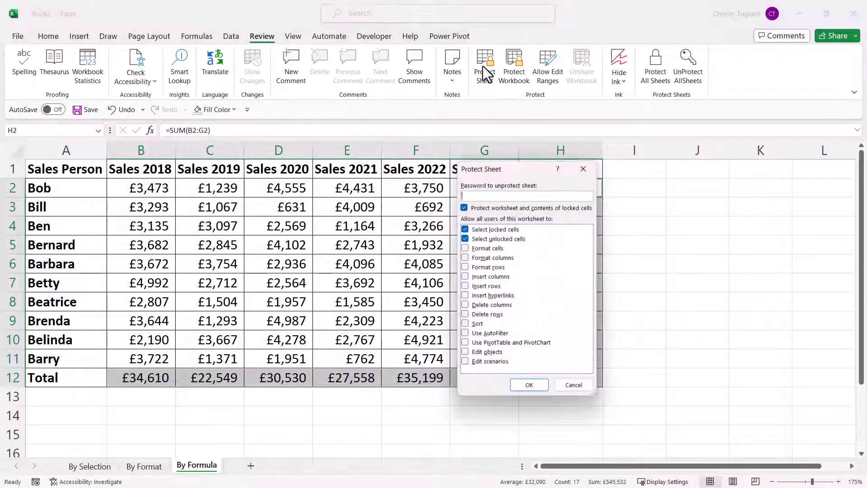
{"action": "left_click", "coordinate": [528, 384]}
{"action": "left_click", "coordinate": [580, 249]}
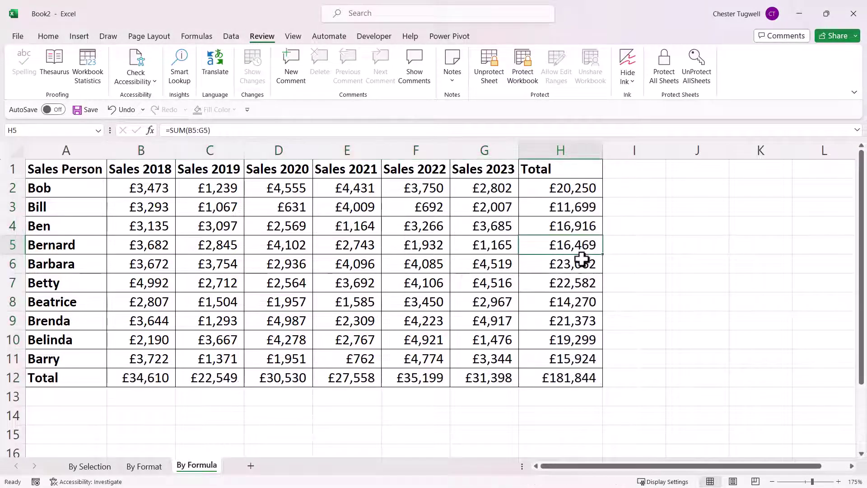
{"action": "double_click", "coordinate": [582, 265]}
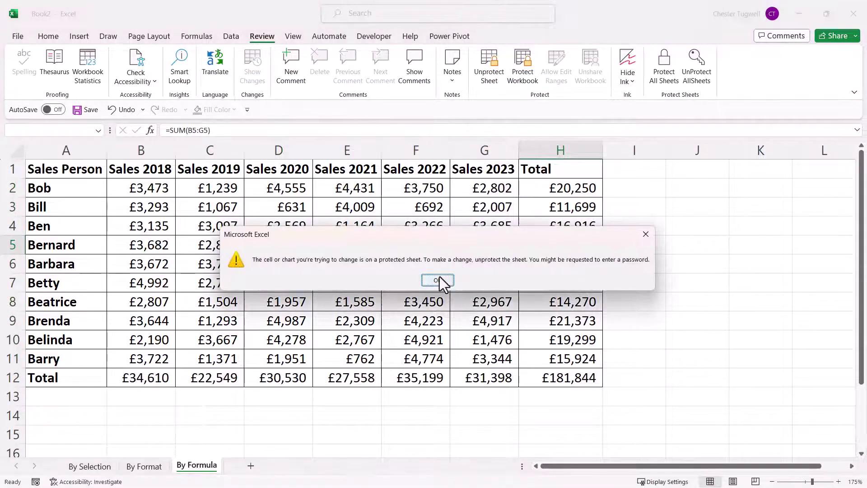
{"action": "left_click", "coordinate": [439, 280]}
{"action": "left_click", "coordinate": [496, 78]}
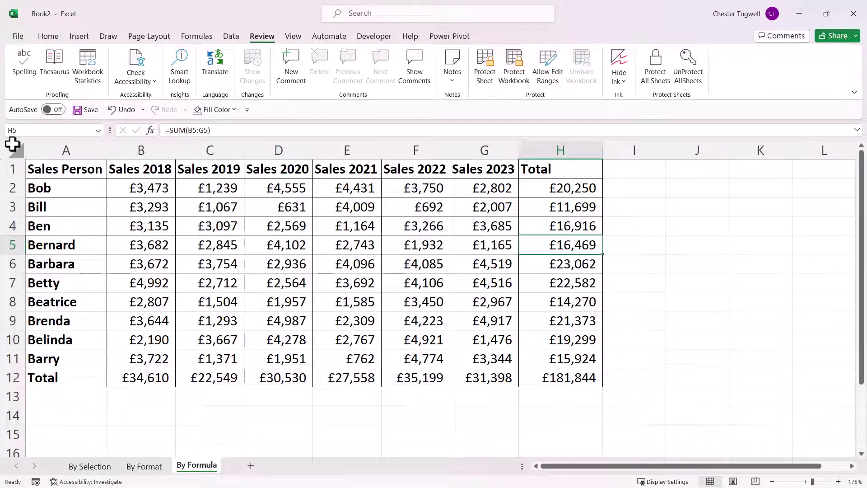
- Select the whole sheet and tick Locked so every cell is locked again
{"action": "left_click", "coordinate": [22, 155]}
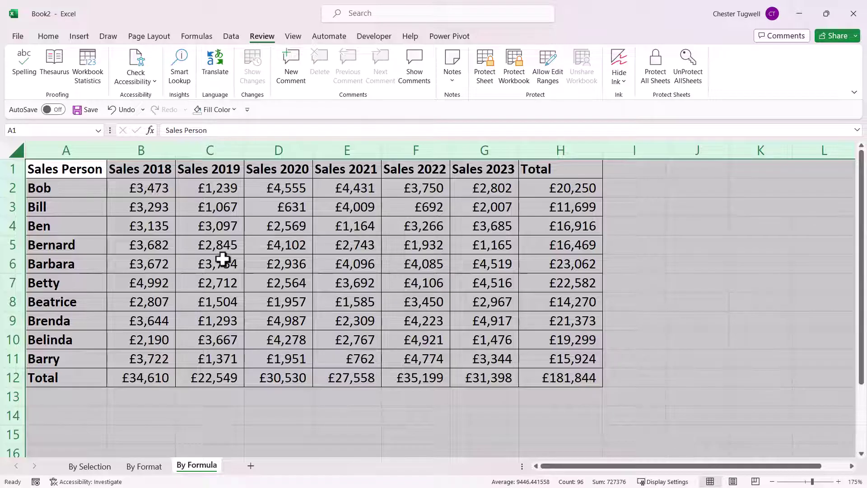
{"action": "key", "text": "ctrl+1"}
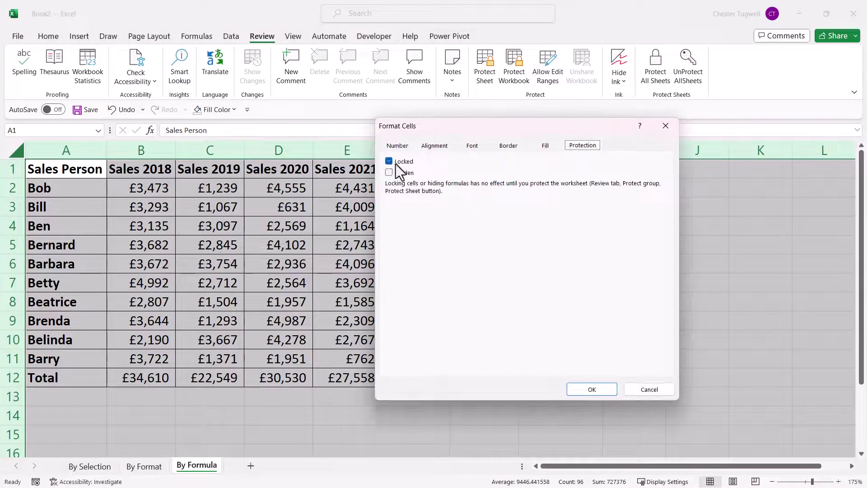
{"action": "left_click", "coordinate": [389, 161]}
{"action": "left_click", "coordinate": [587, 389]}
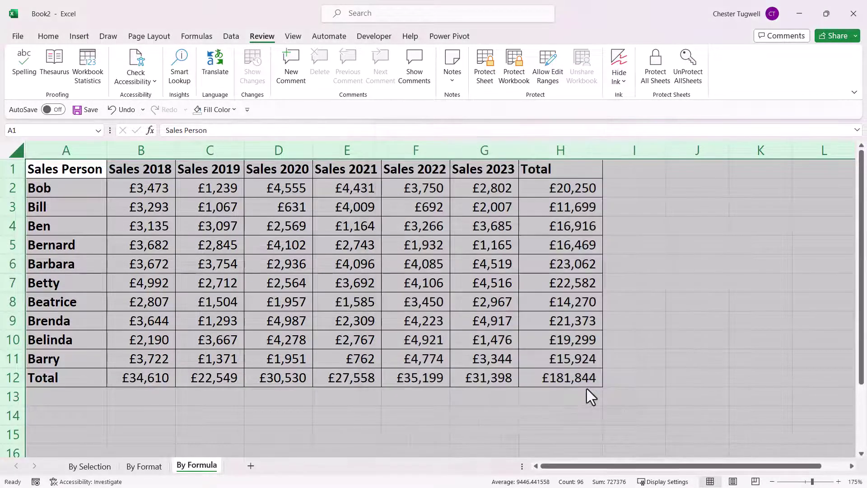
{"action": "left_click", "coordinate": [239, 289]}
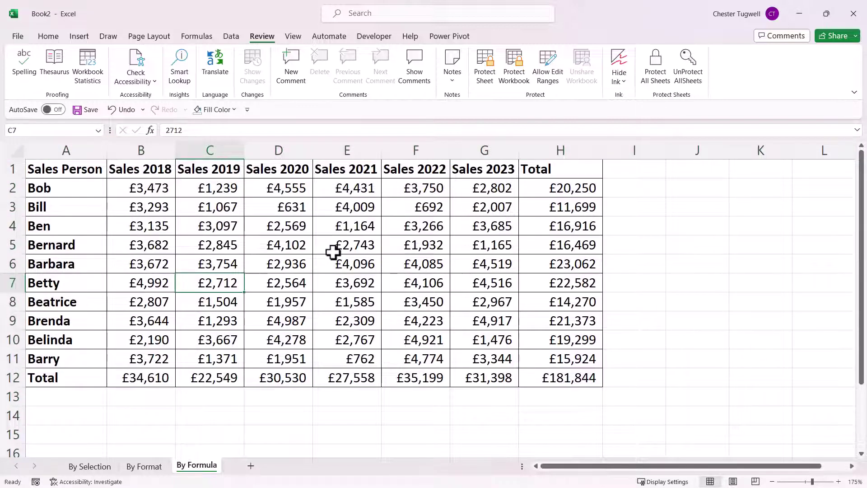
- Open cell E3 for editing and leave its value unchanged
{"action": "left_click", "coordinate": [345, 208]}
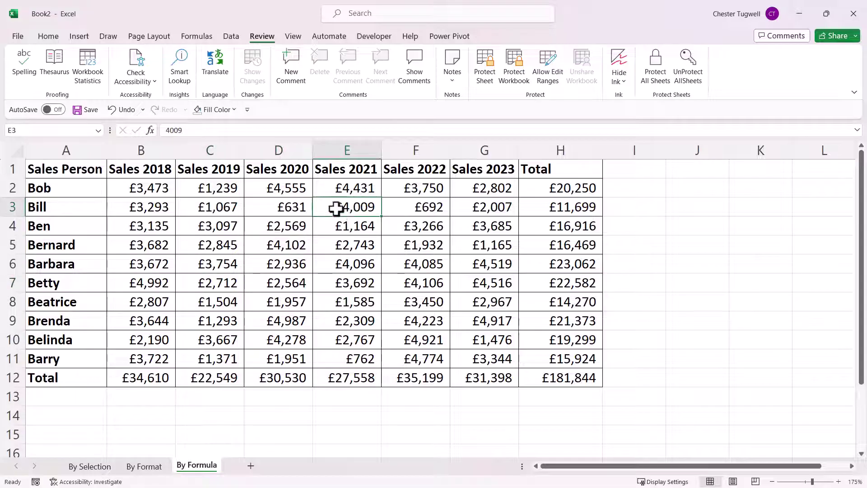
{"action": "double_click", "coordinate": [349, 204]}
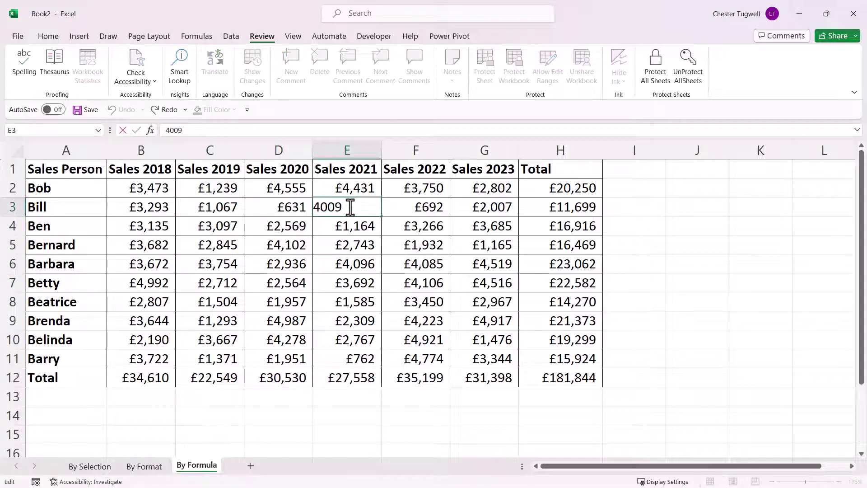
{"action": "key", "text": "Return"}
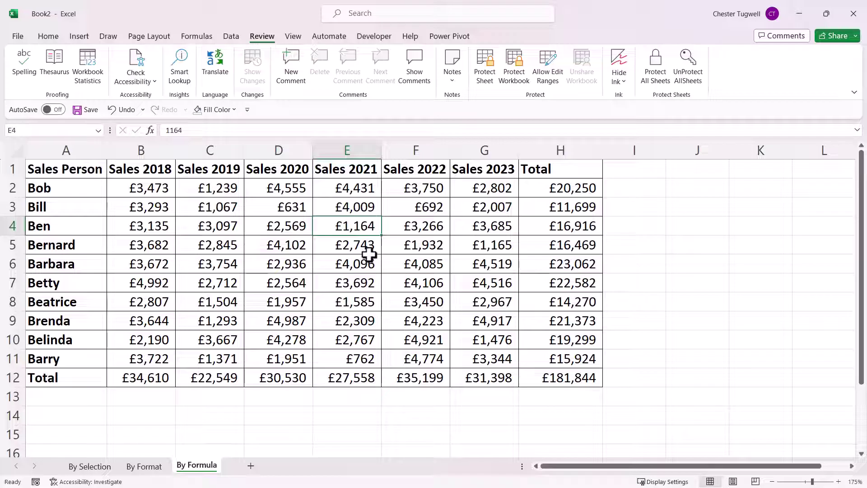
{"action": "left_click", "coordinate": [57, 39]}
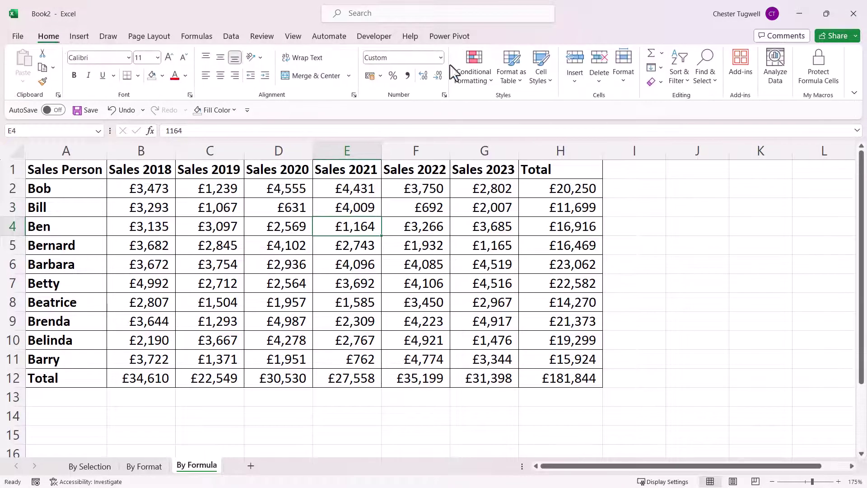
- Select all constant cells with Find & Select and untick Locked for them
{"action": "left_click", "coordinate": [708, 81]}
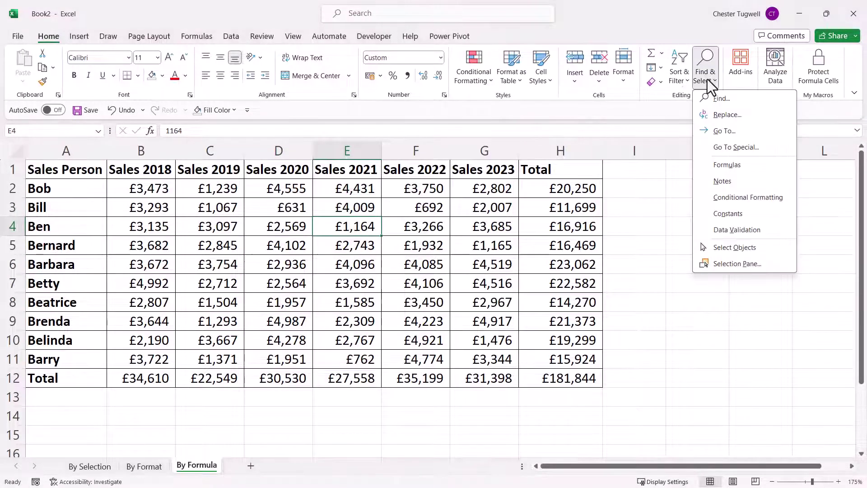
{"action": "left_click", "coordinate": [727, 213]}
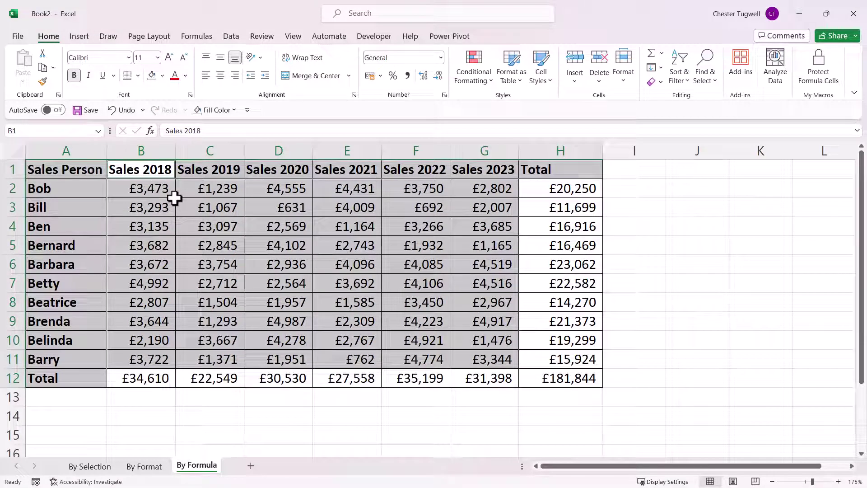
{"action": "right_click", "coordinate": [301, 226]}
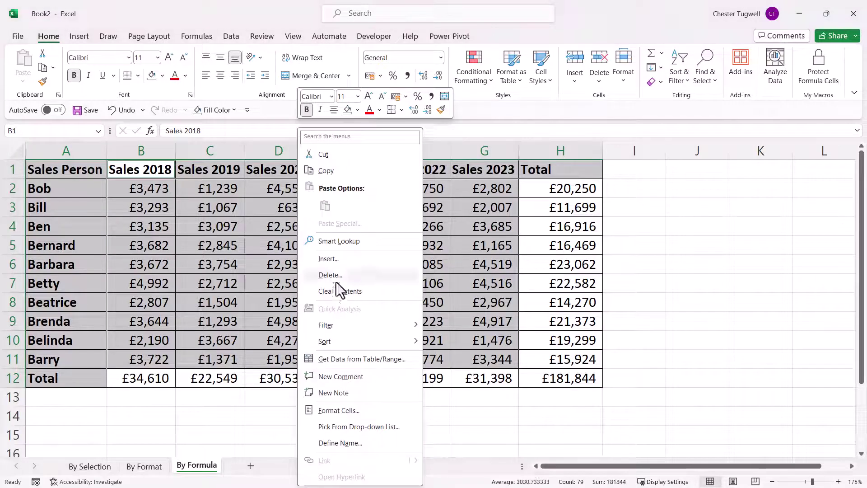
{"action": "left_click", "coordinate": [331, 407]}
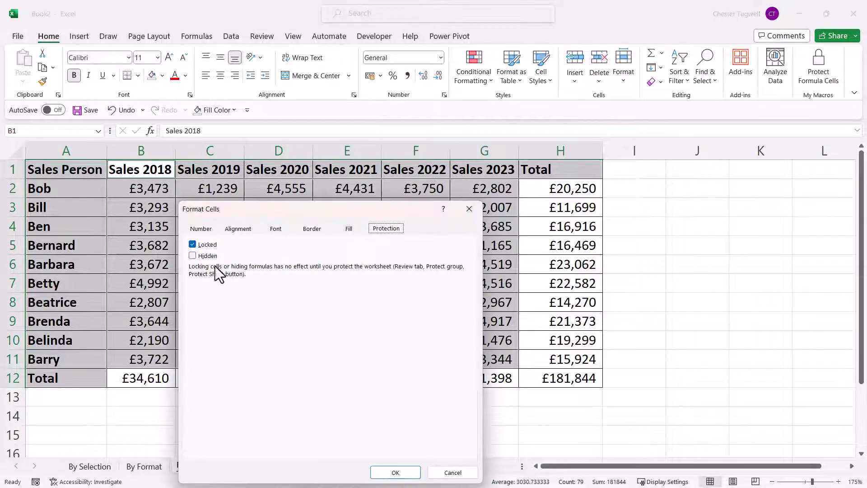
{"action": "left_click", "coordinate": [394, 469]}
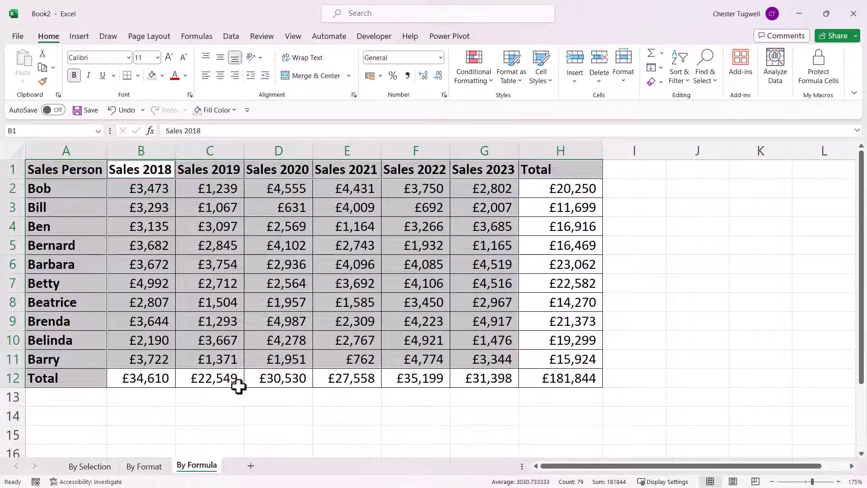
- Check that the total in C12 is still locked, closing Format Cells without changes
{"action": "left_click", "coordinate": [225, 383]}
{"action": "right_click", "coordinate": [225, 387]}
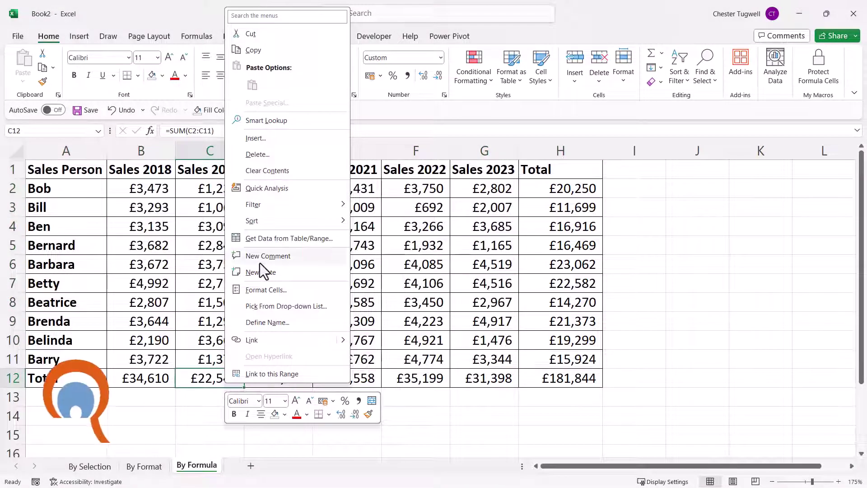
{"action": "left_click", "coordinate": [259, 291]}
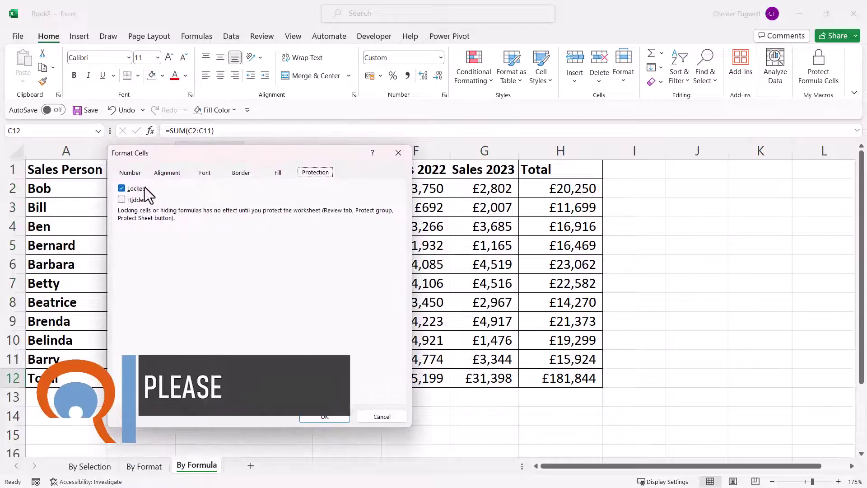
{"action": "left_click", "coordinate": [374, 419]}
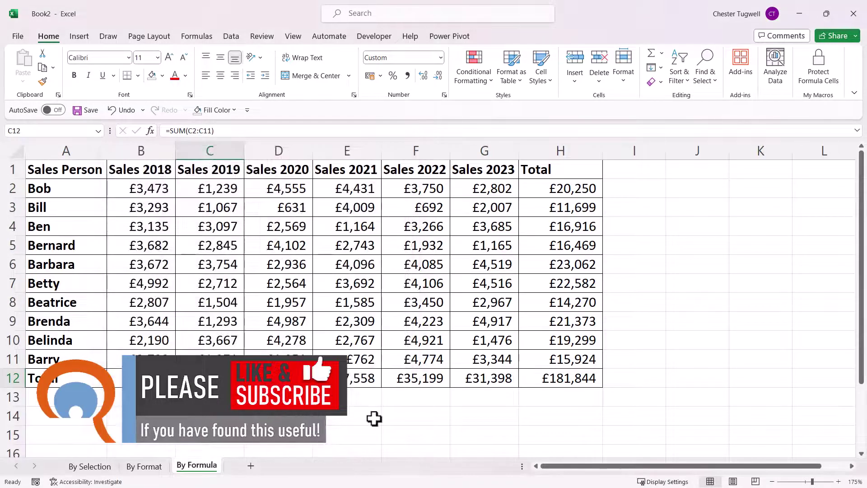
- Protect the By Formula sheet with the default Protect Sheet settings
{"action": "left_click", "coordinate": [256, 35]}
{"action": "left_click", "coordinate": [489, 73]}
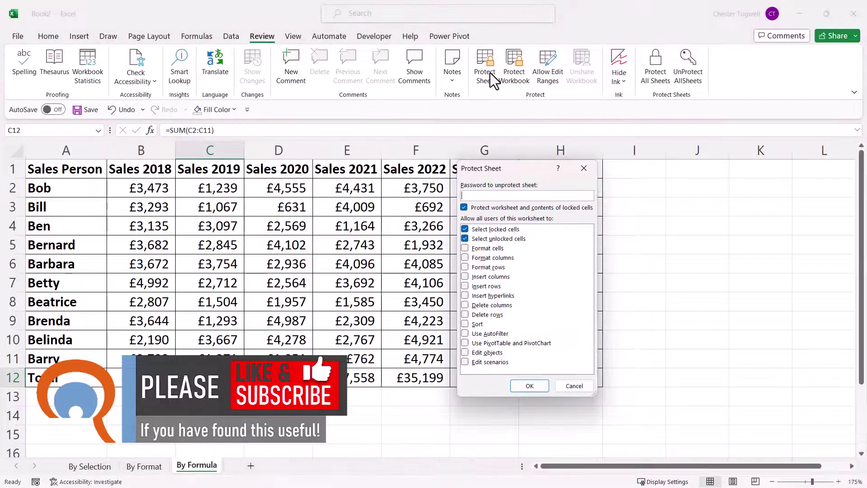
{"action": "left_click", "coordinate": [529, 385]}
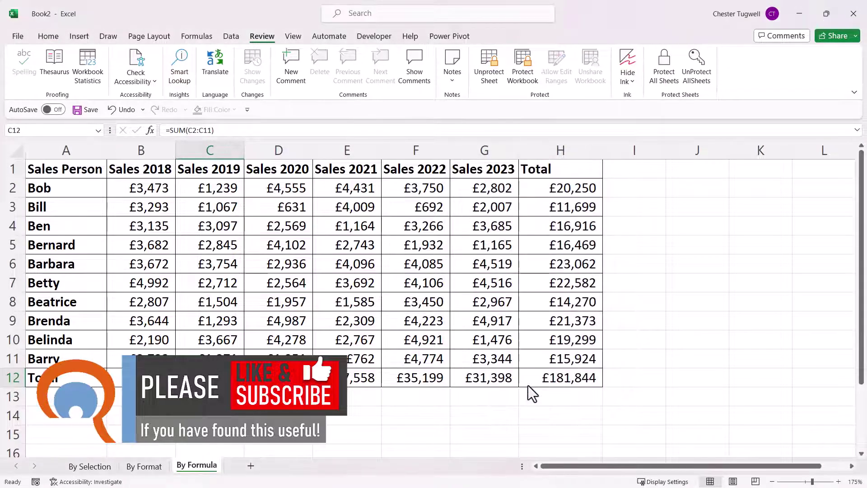
- Change the 2021 sales in E7 to 6000
{"action": "left_click", "coordinate": [378, 281]}
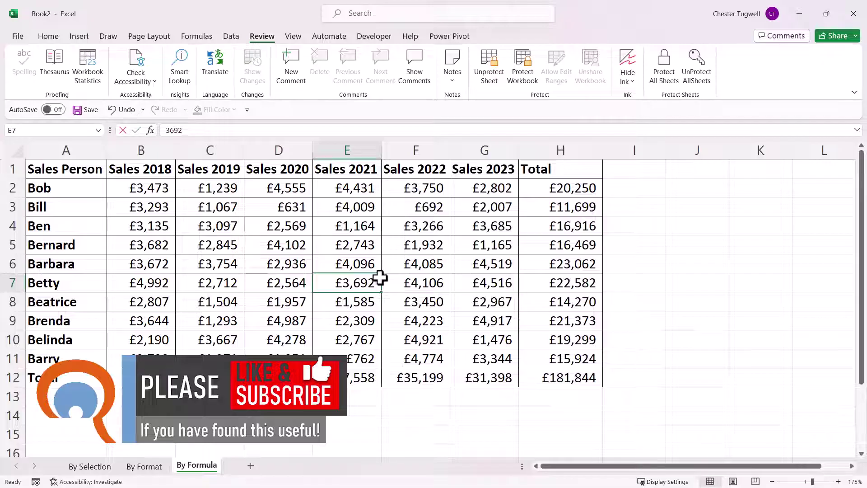
{"action": "type", "text": "6000"}
{"action": "key", "text": "Return"}
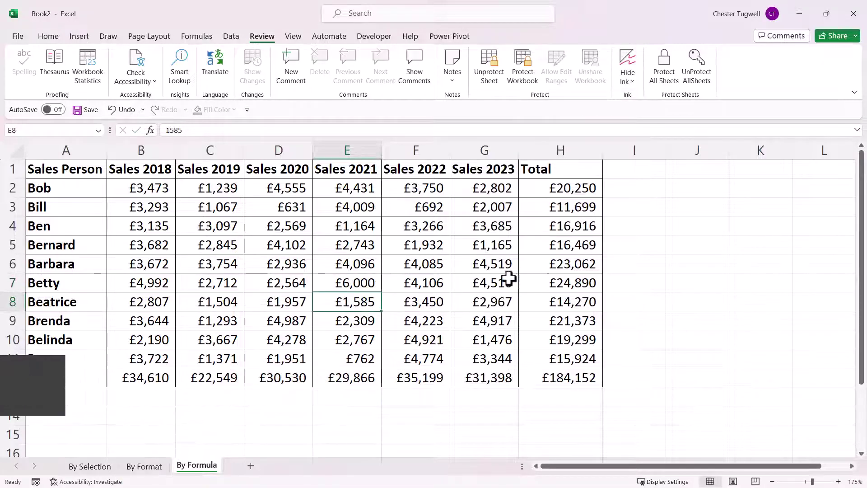
- Try deleting the locked total in H7 and dismiss the protection warning
{"action": "left_click", "coordinate": [556, 280]}
{"action": "key", "text": "Delete"}
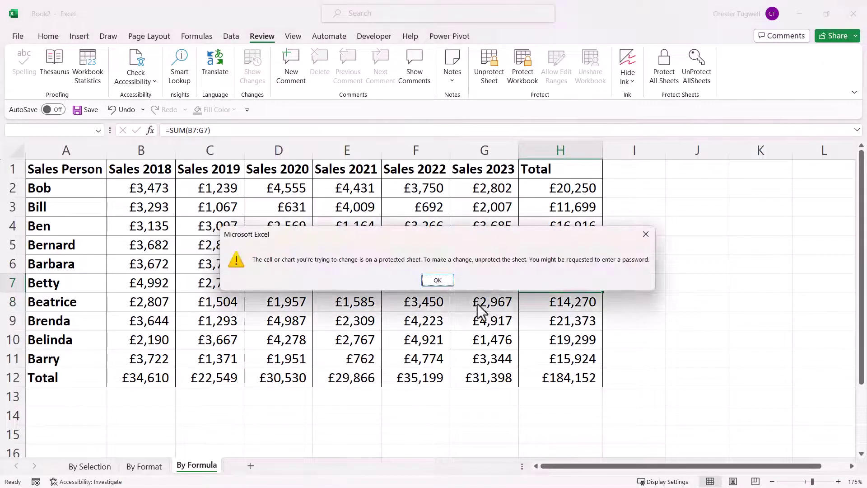
{"action": "left_click", "coordinate": [450, 281]}
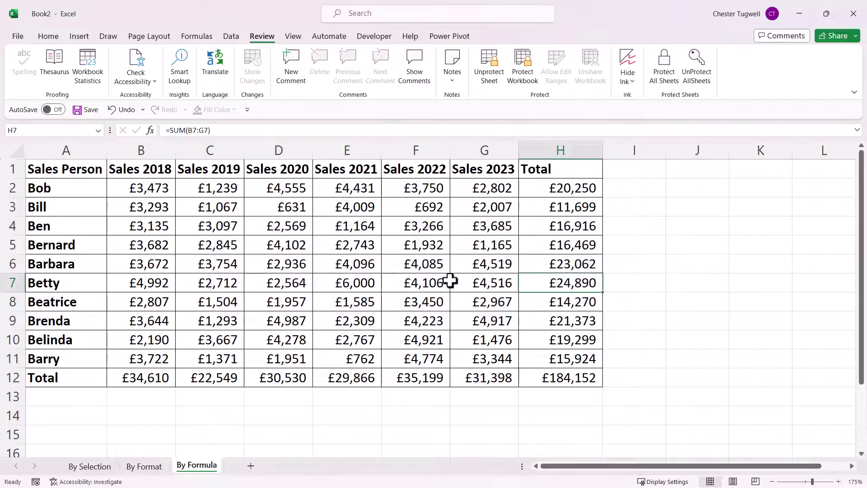